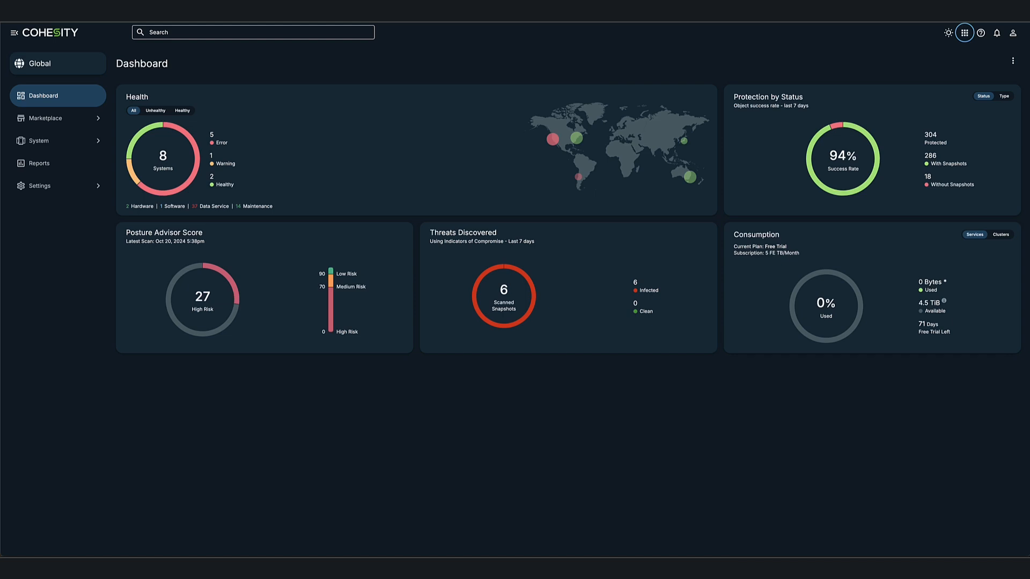
# - From DataPlatform for Cloud, preview a new Azure deployment form, then cancel it
pyautogui.click(79, 186)
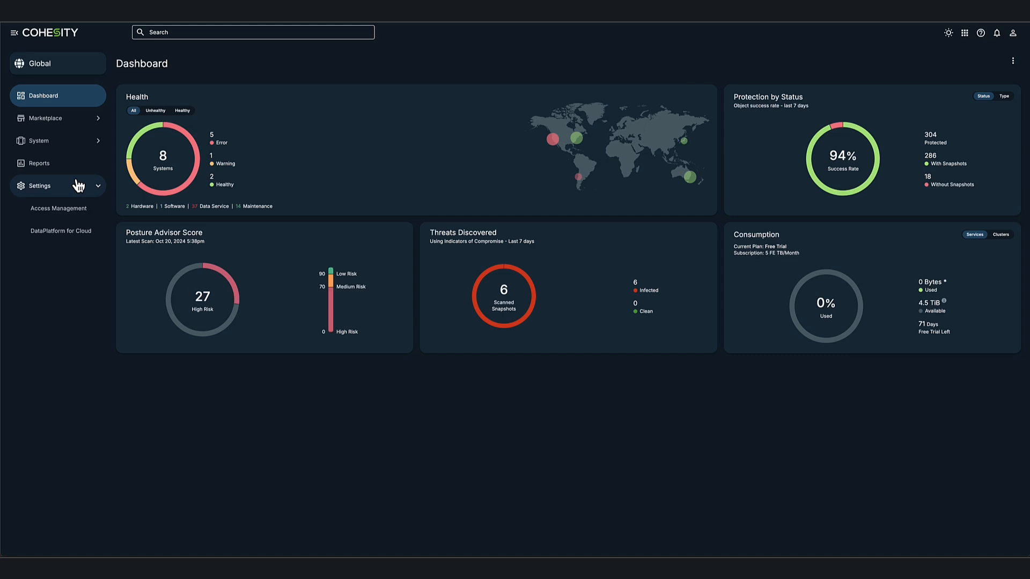
pyautogui.click(53, 238)
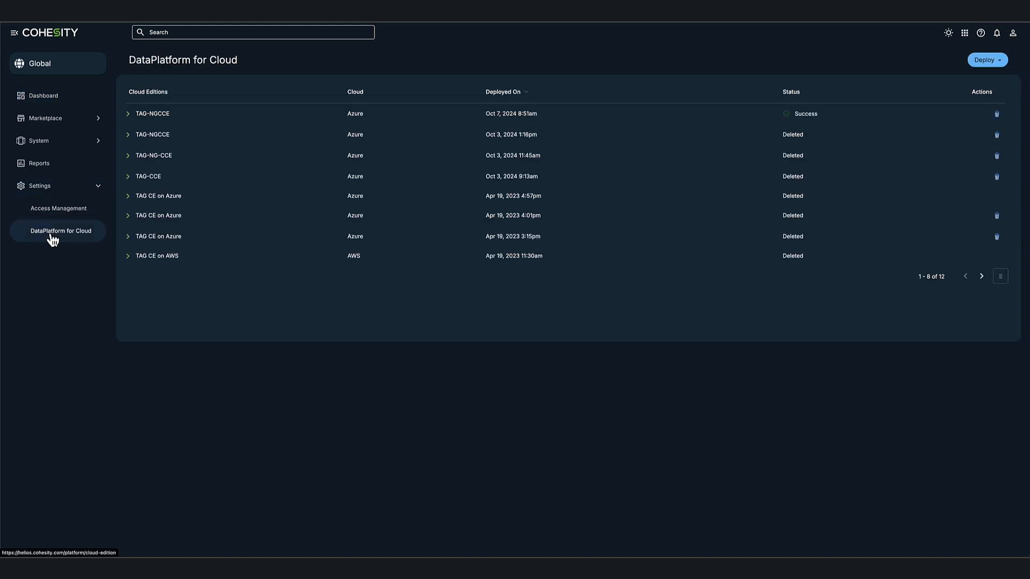
pyautogui.click(986, 61)
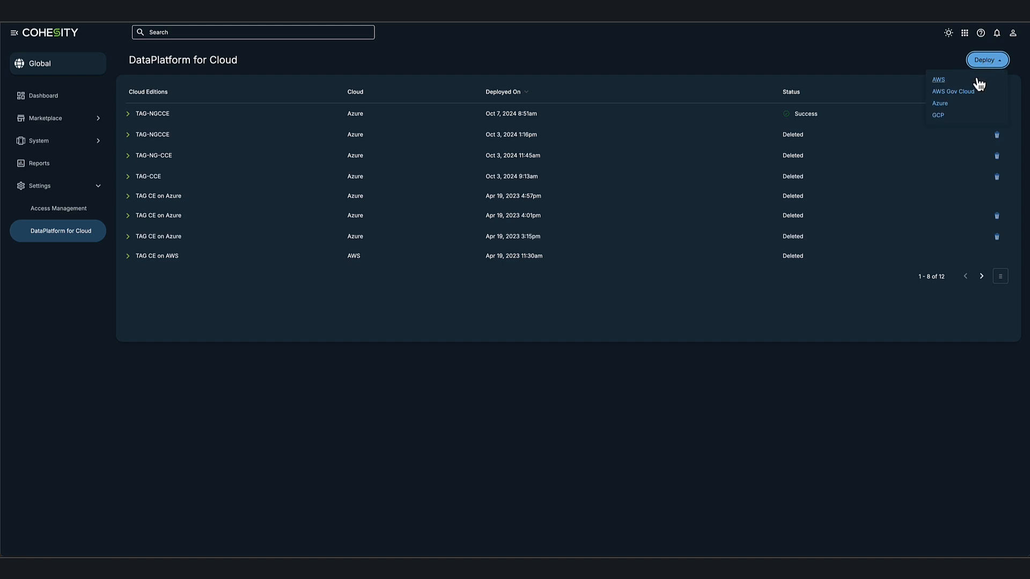
pyautogui.click(943, 104)
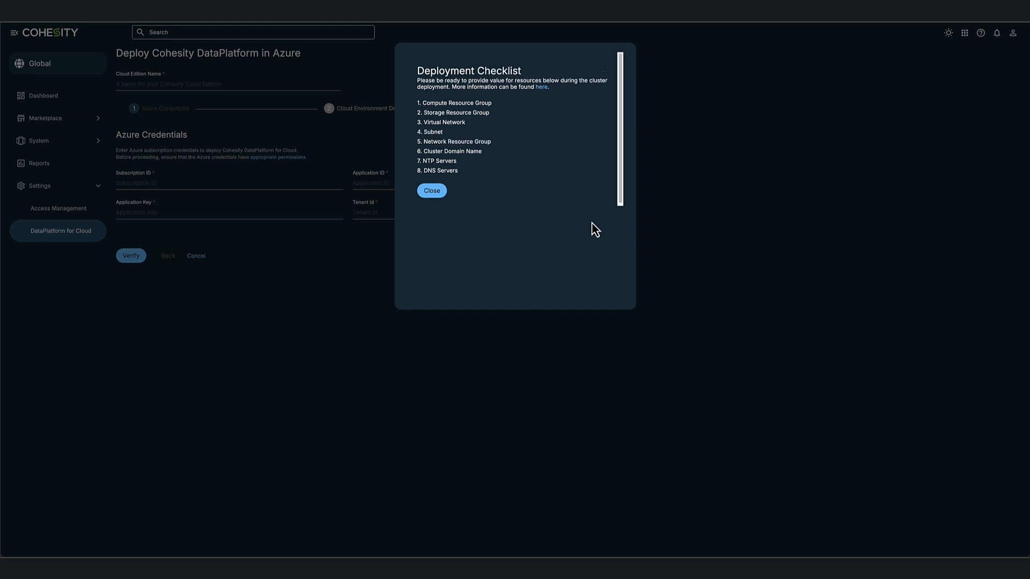
pyautogui.click(436, 194)
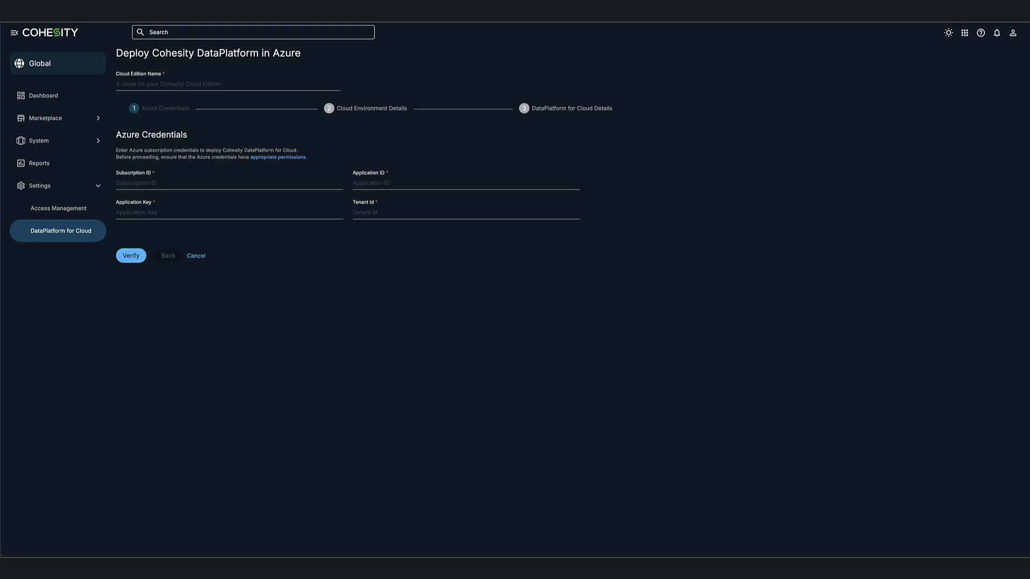
pyautogui.click(196, 256)
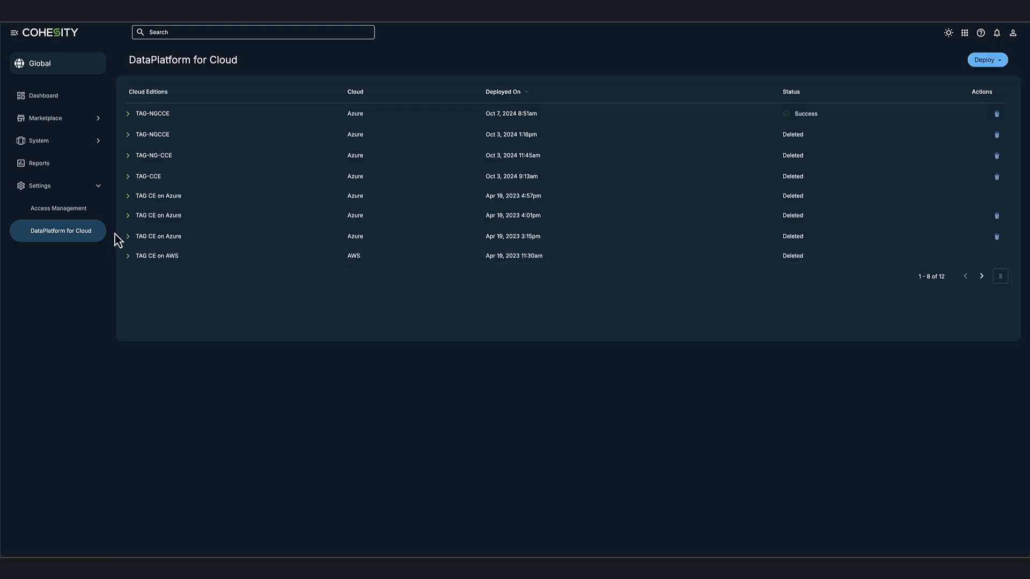
# - Review the TAG-NGCCE task log, then switch to the DataProtect dashboard and list clusters
pyautogui.click(128, 114)
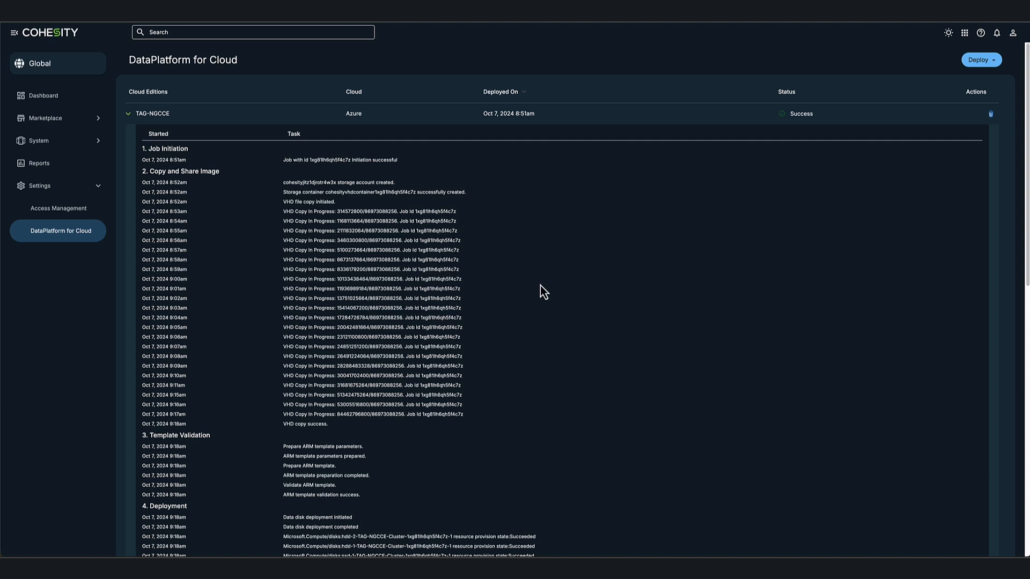
pyautogui.scroll(-2, 562, 293)
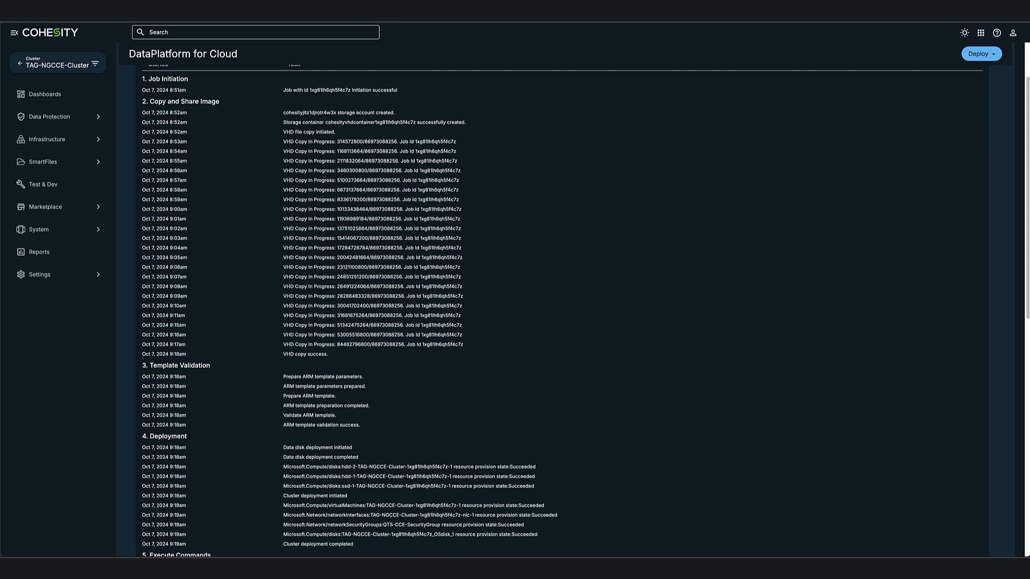
pyautogui.click(981, 33)
pyautogui.moveTo(942, 119)
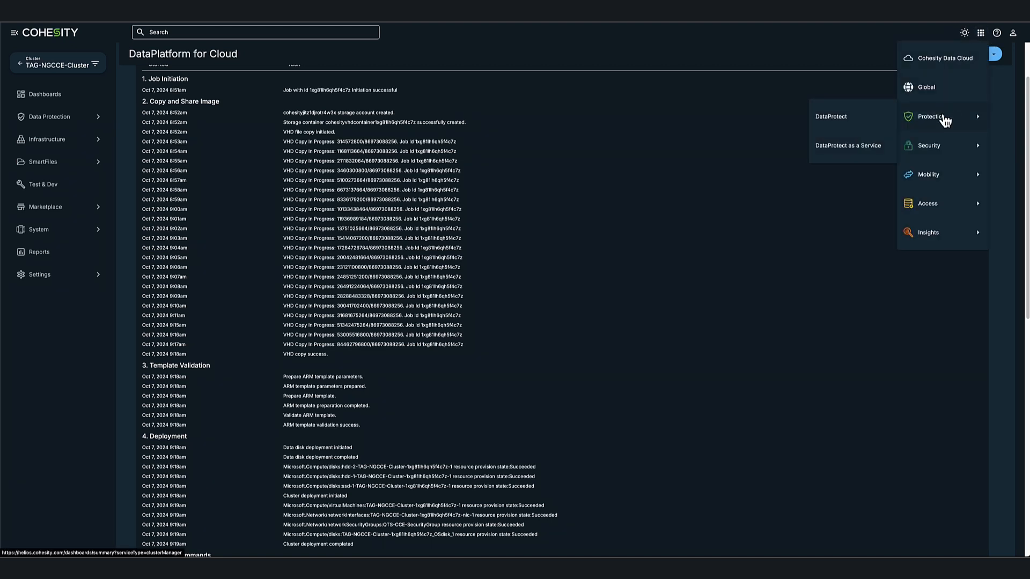
pyautogui.click(862, 120)
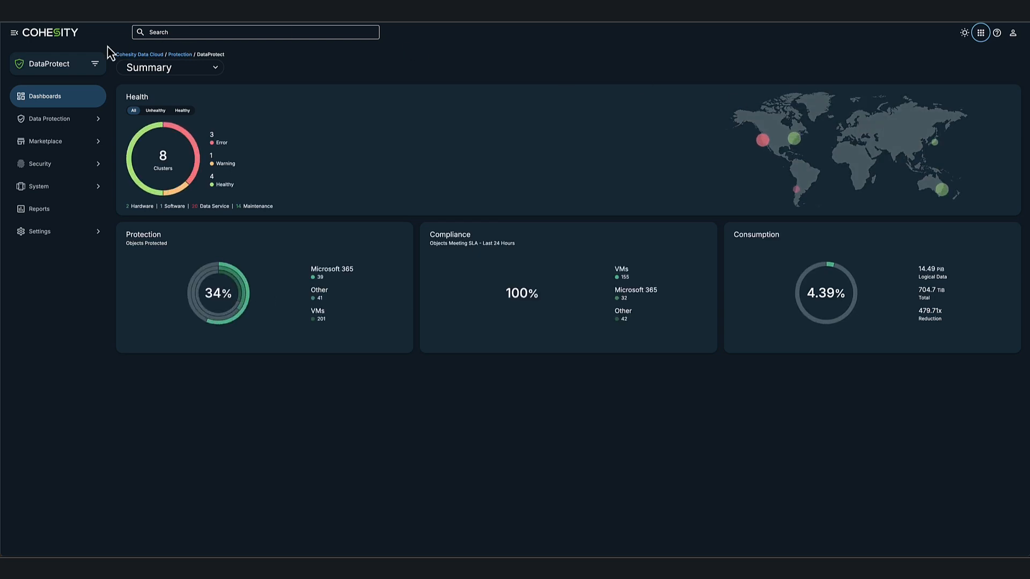
pyautogui.click(70, 68)
pyautogui.scroll(-3, 69, 68)
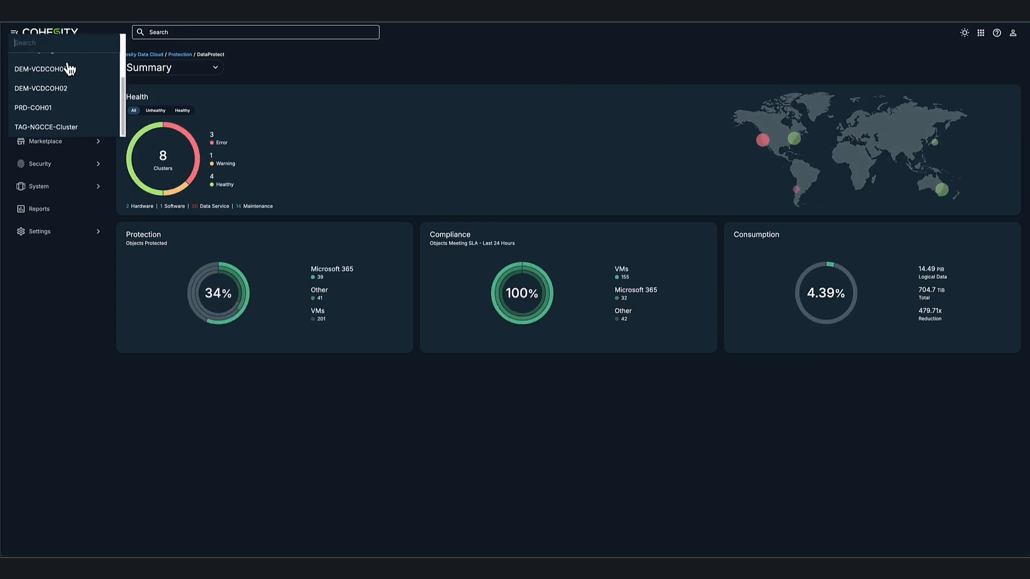
# - Scope to TAG-NGCCE-Cluster and open the Data Protection Sources list
pyautogui.click(46, 129)
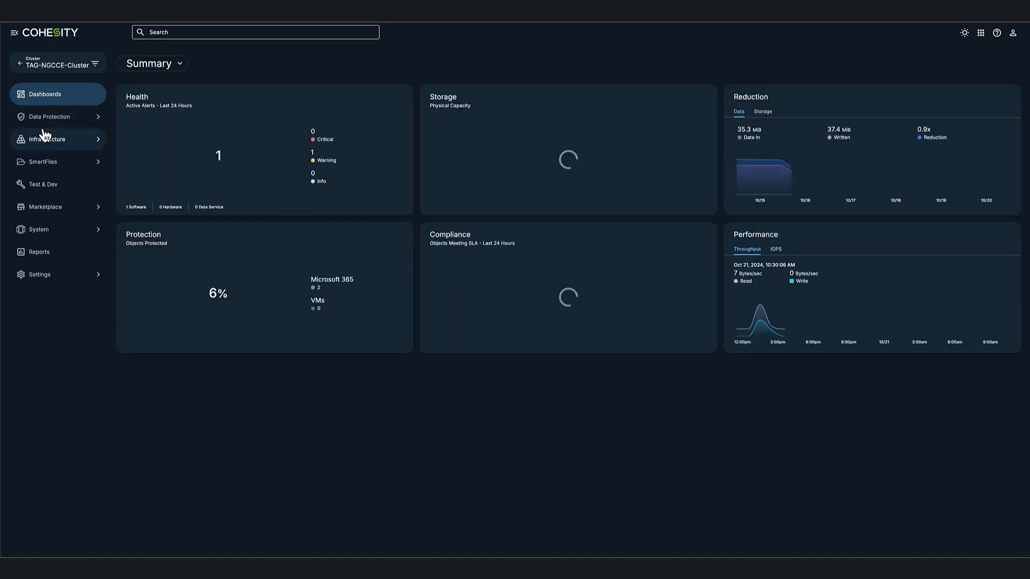
pyautogui.click(53, 122)
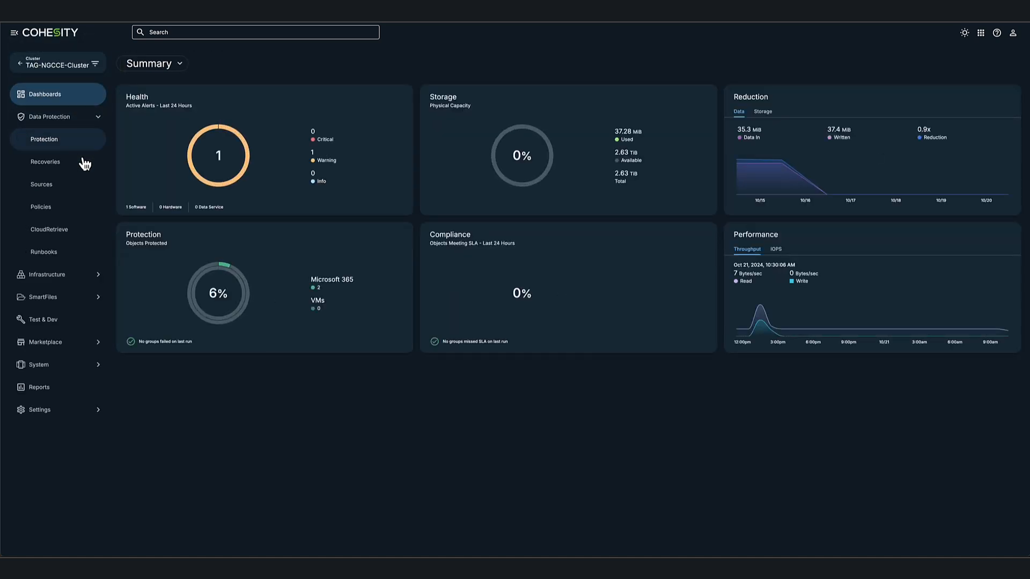
pyautogui.click(43, 185)
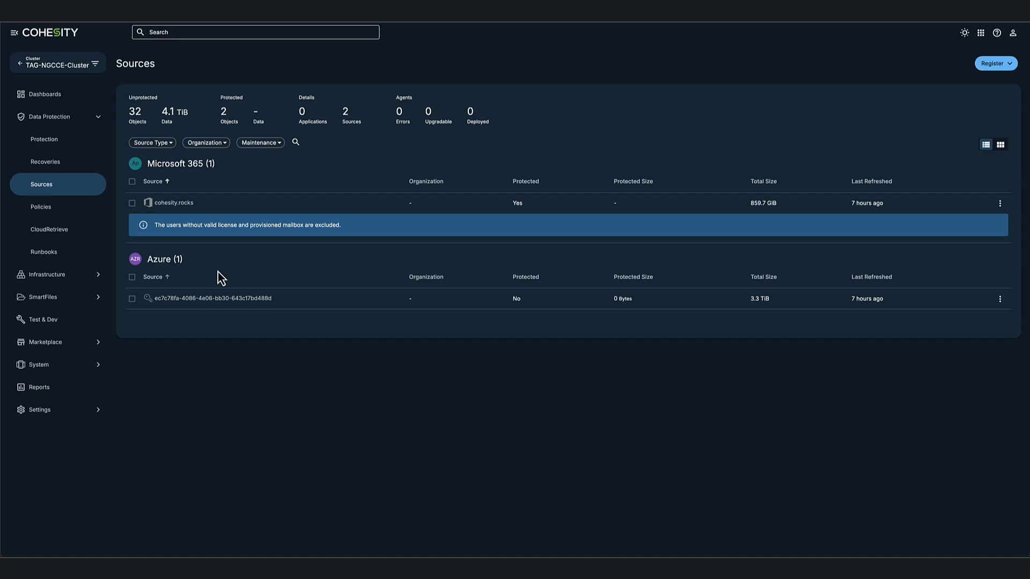
# - Browse cohesity.rocks OneDrive, Sites, Teams, Groups and Public Folders tabs, then return to Sources
pyautogui.click(182, 204)
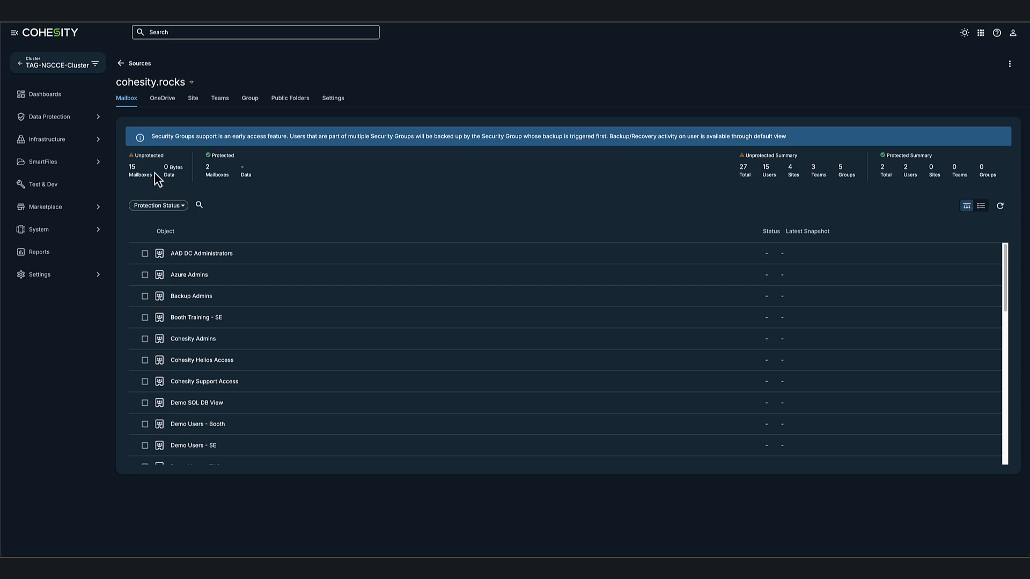
pyautogui.click(164, 104)
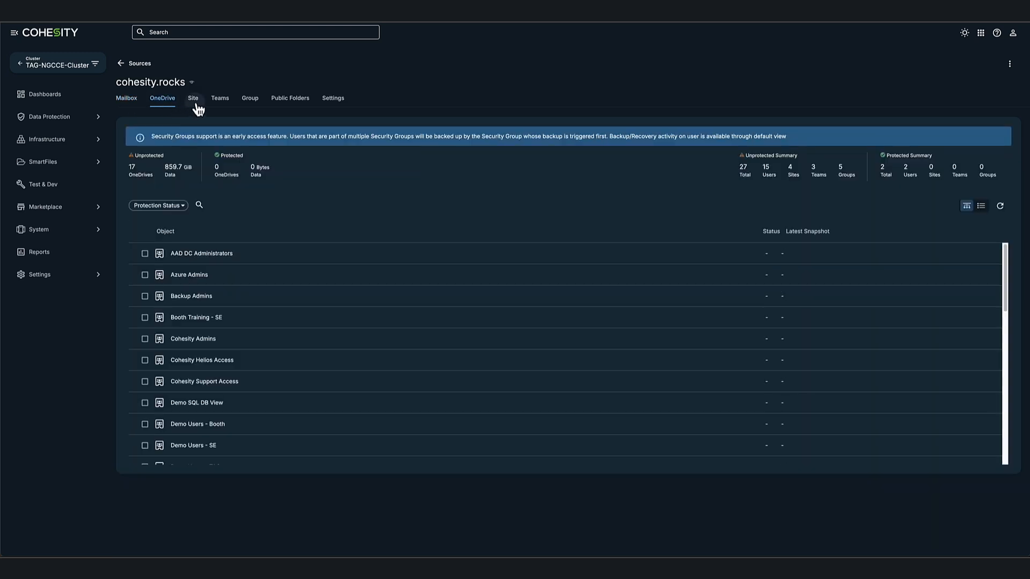
pyautogui.click(197, 107)
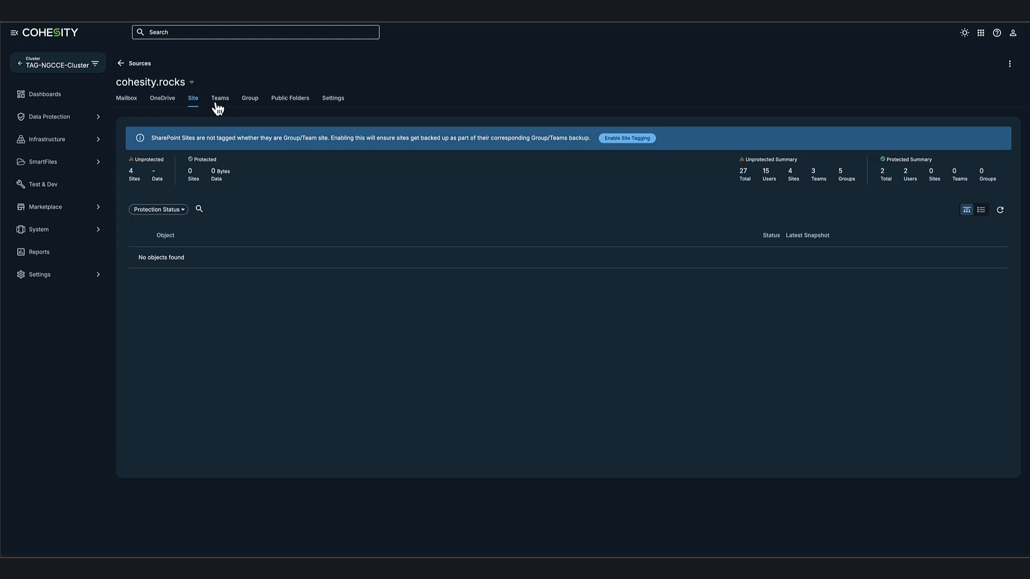
pyautogui.click(218, 107)
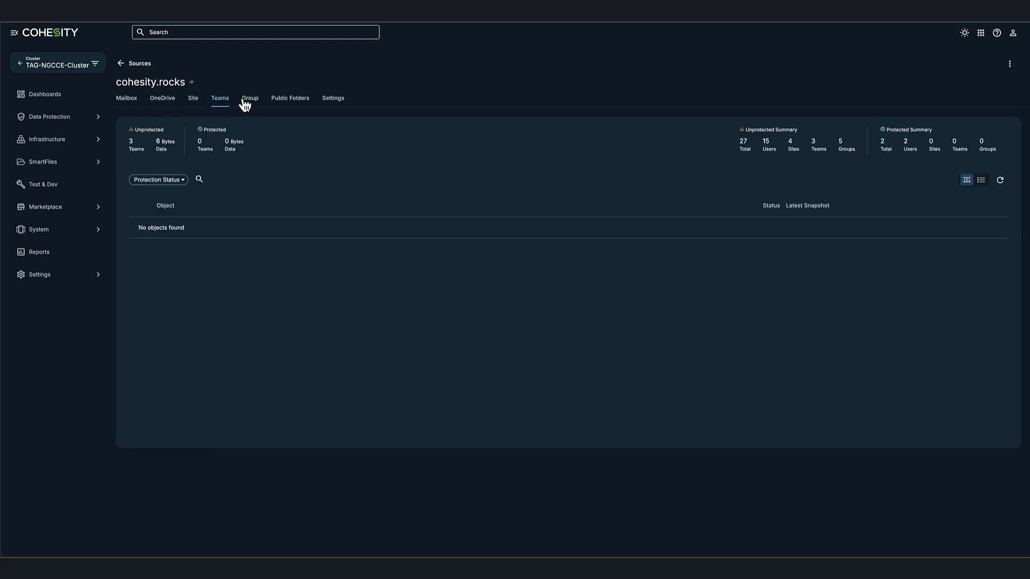
pyautogui.click(246, 103)
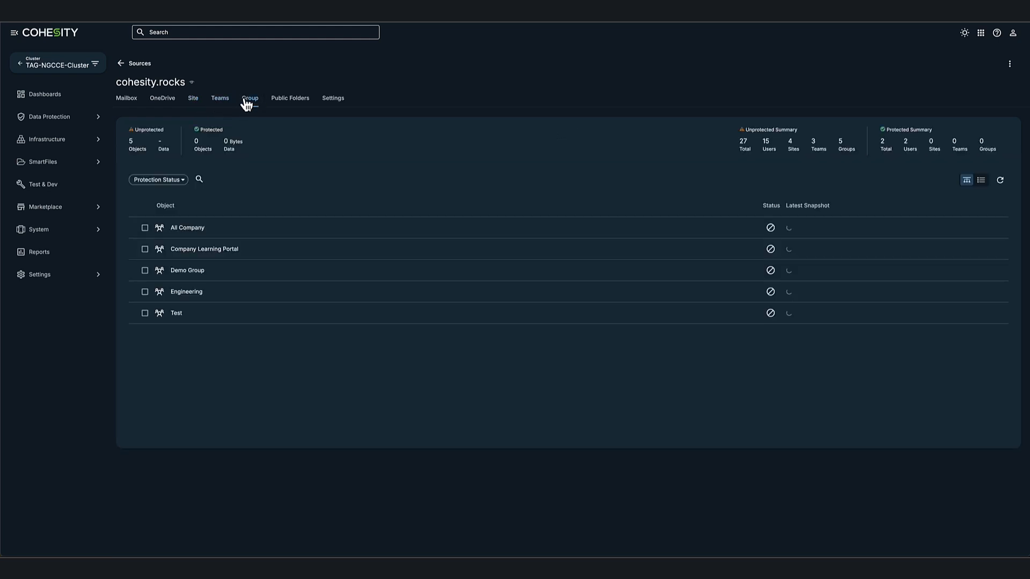
pyautogui.click(285, 103)
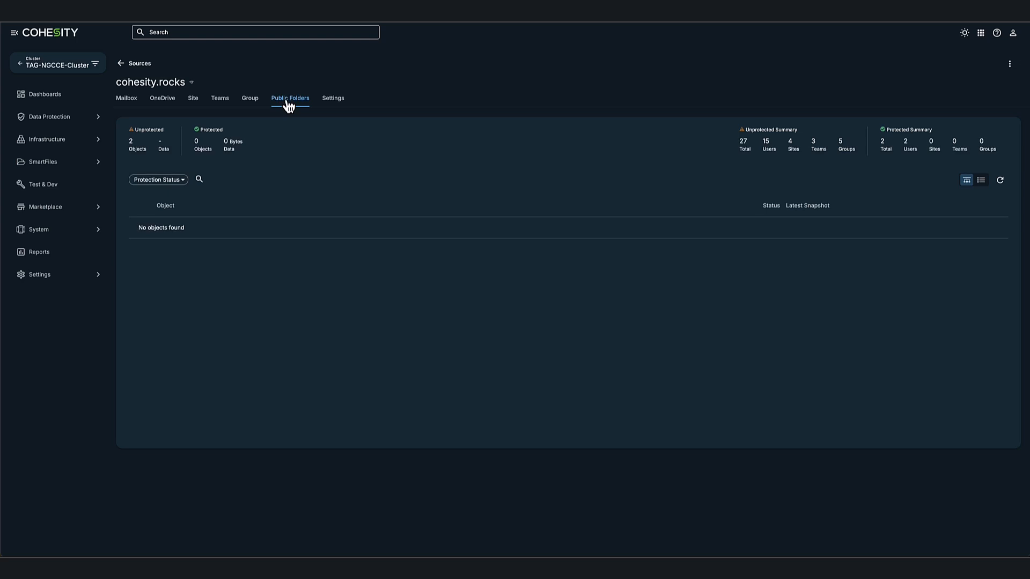
pyautogui.click(121, 63)
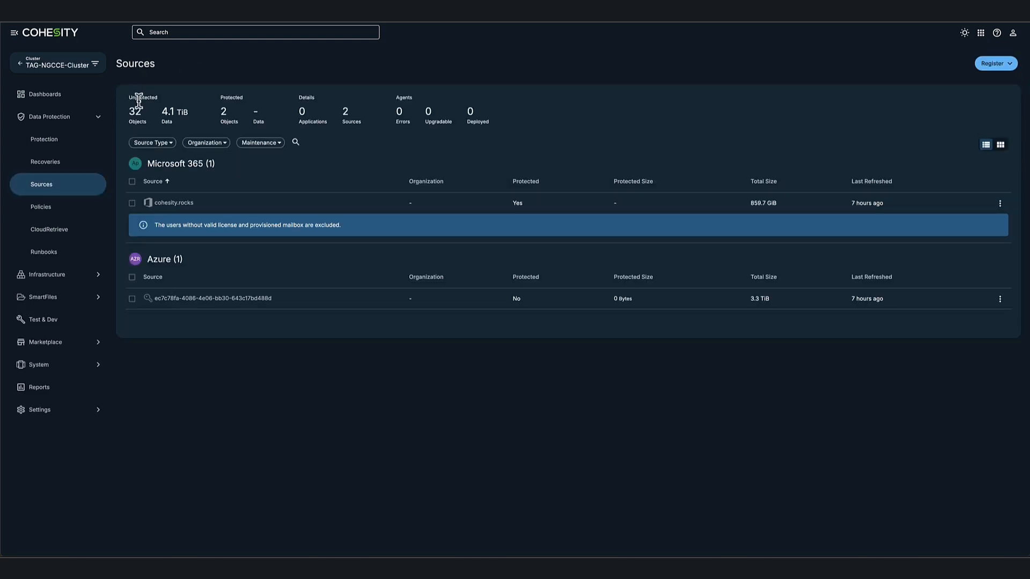
# - Inspect the Azure source's VMs, then open SmartFiles Views showing Company Documents File Shares
pyautogui.click(188, 301)
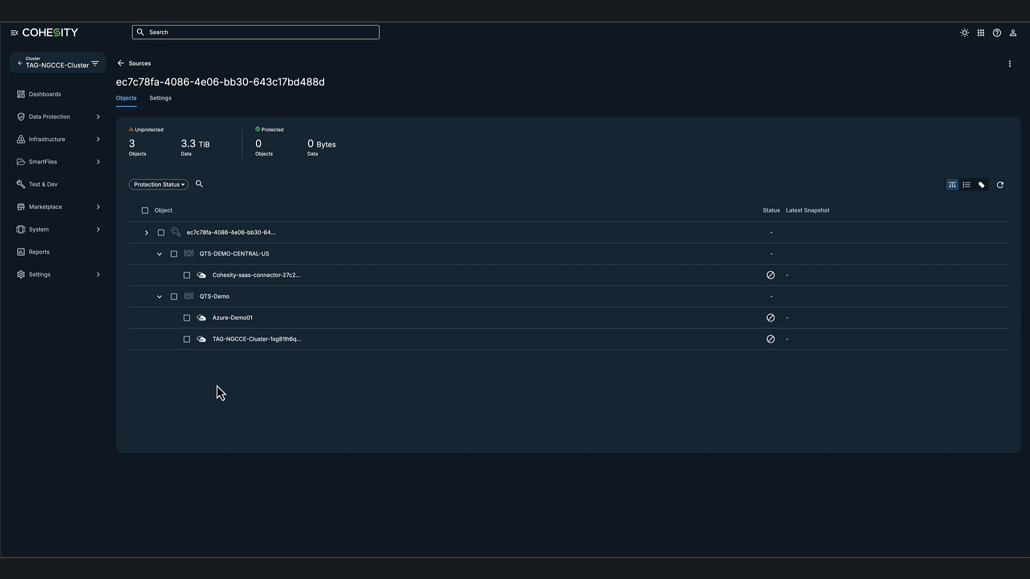
pyautogui.click(56, 164)
pyautogui.click(57, 191)
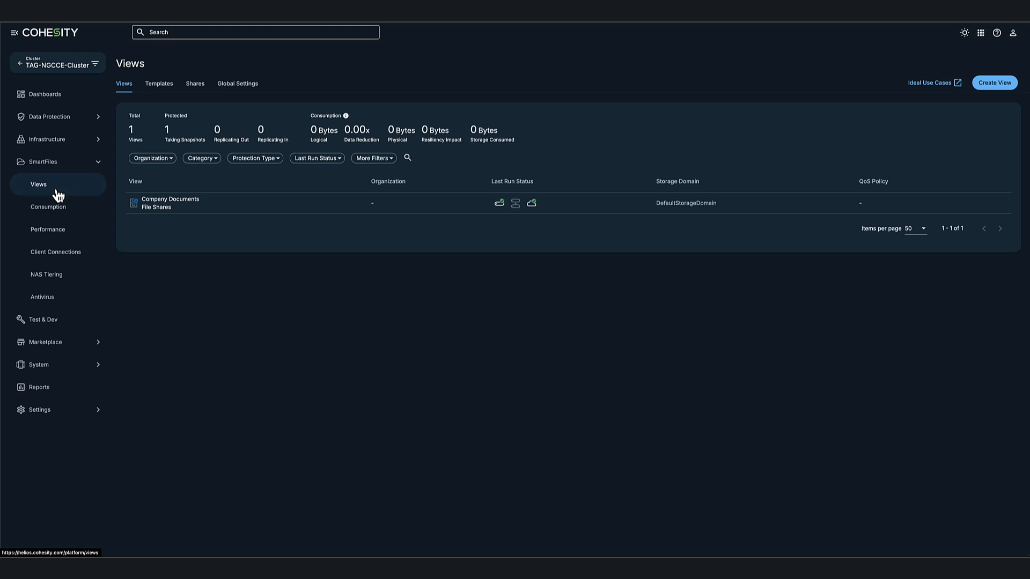
# - Show the Protection page with the Azure VMs, Company Documents and M365 Users backup groups
pyautogui.click(56, 118)
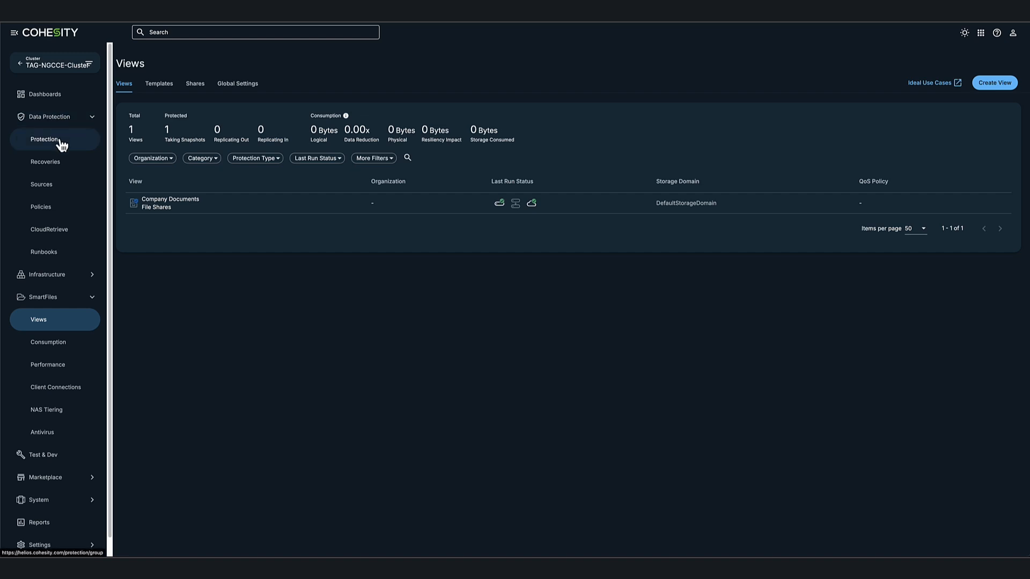
pyautogui.click(61, 142)
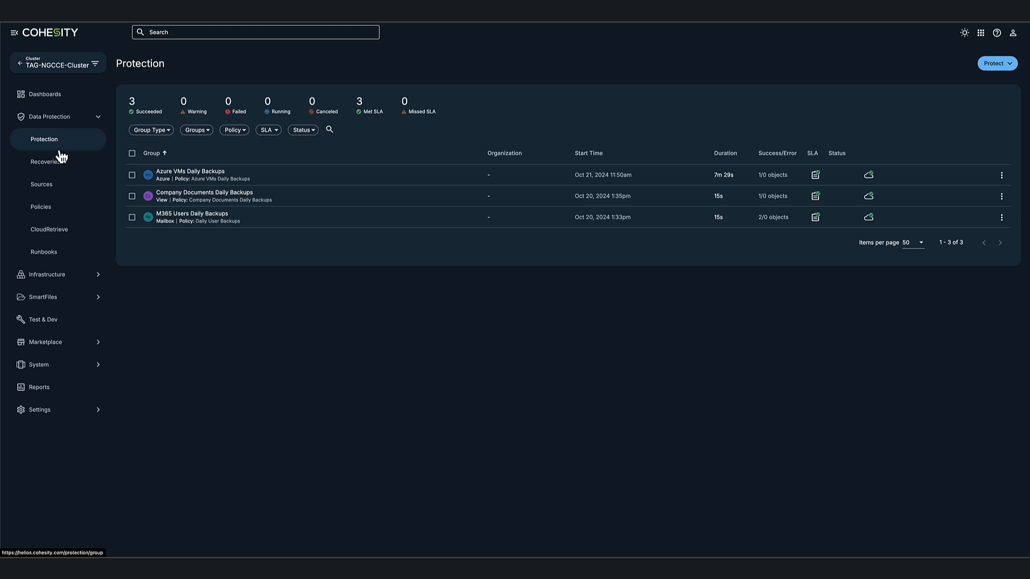
pyautogui.click(60, 144)
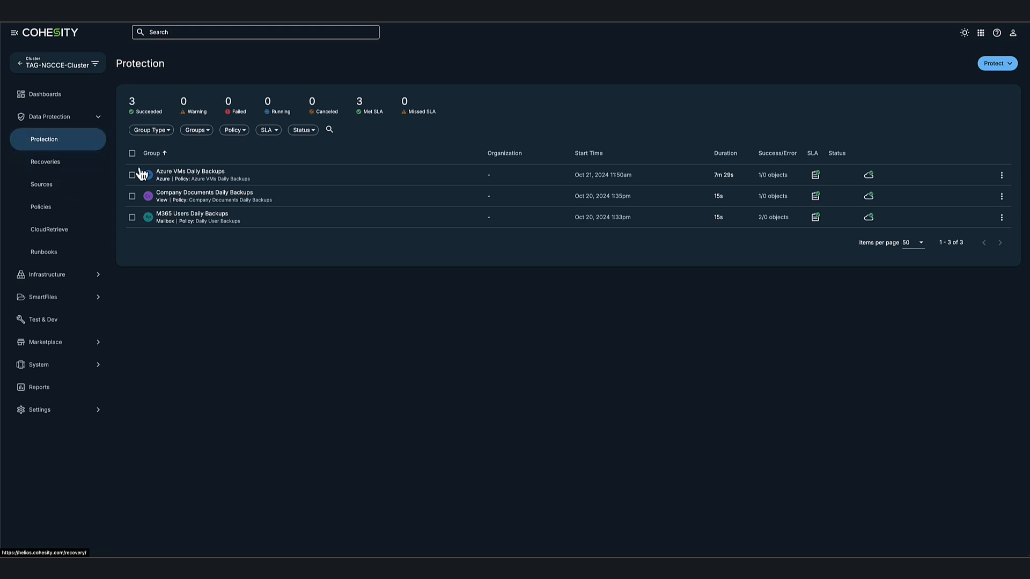
pyautogui.click(184, 173)
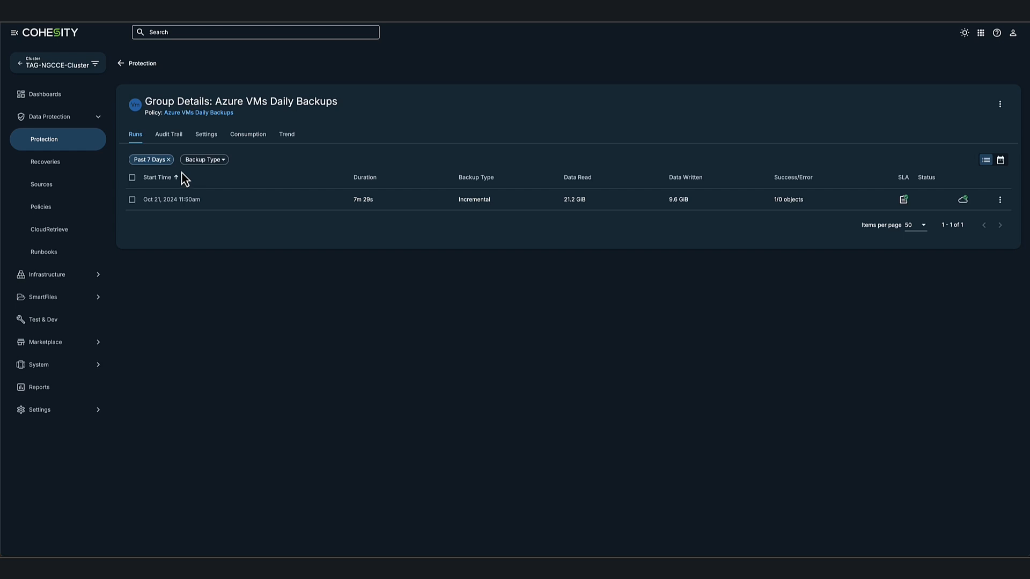
pyautogui.click(207, 135)
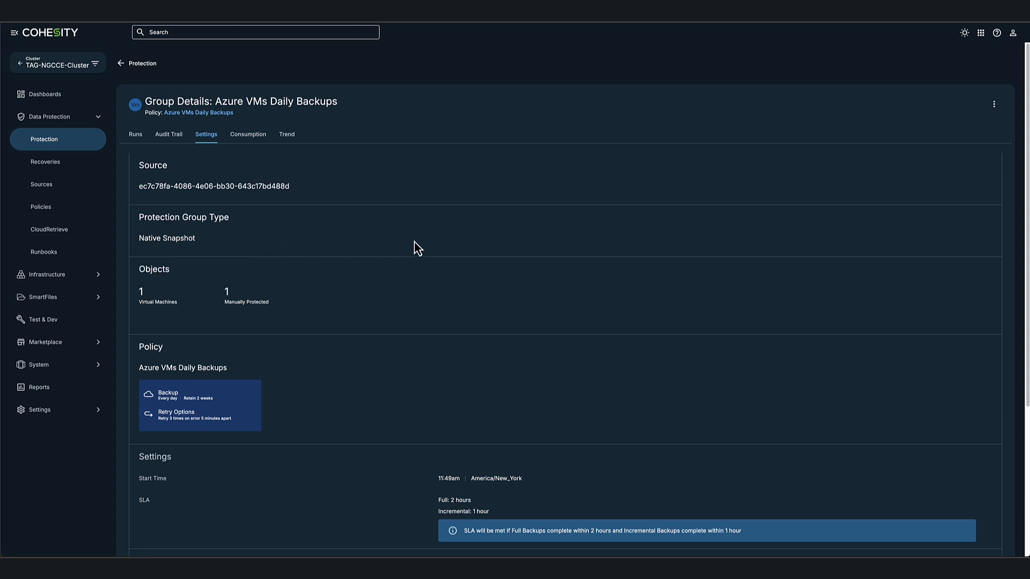
pyautogui.scroll(-1, 418, 248)
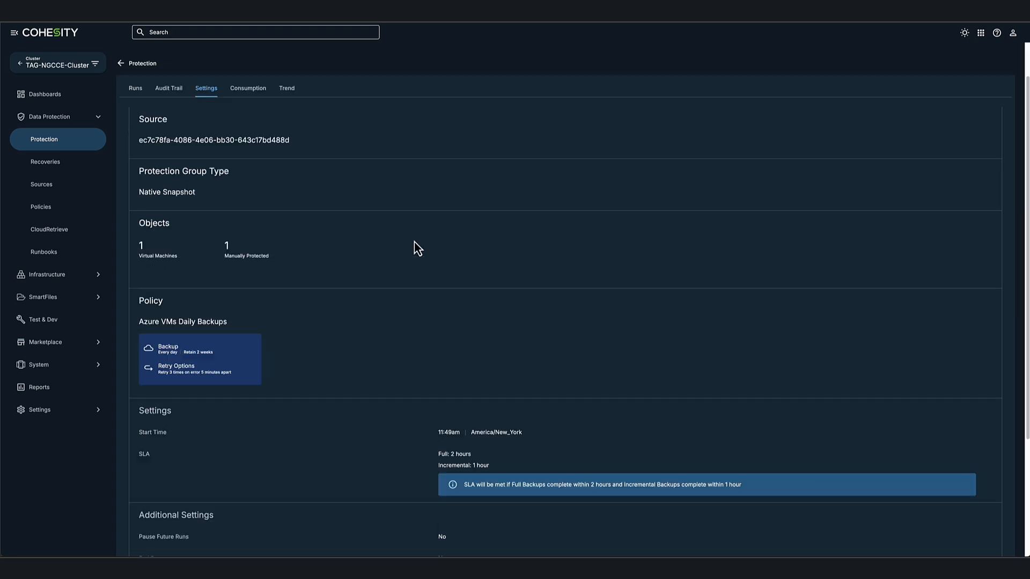
pyautogui.scroll(-1, 418, 248)
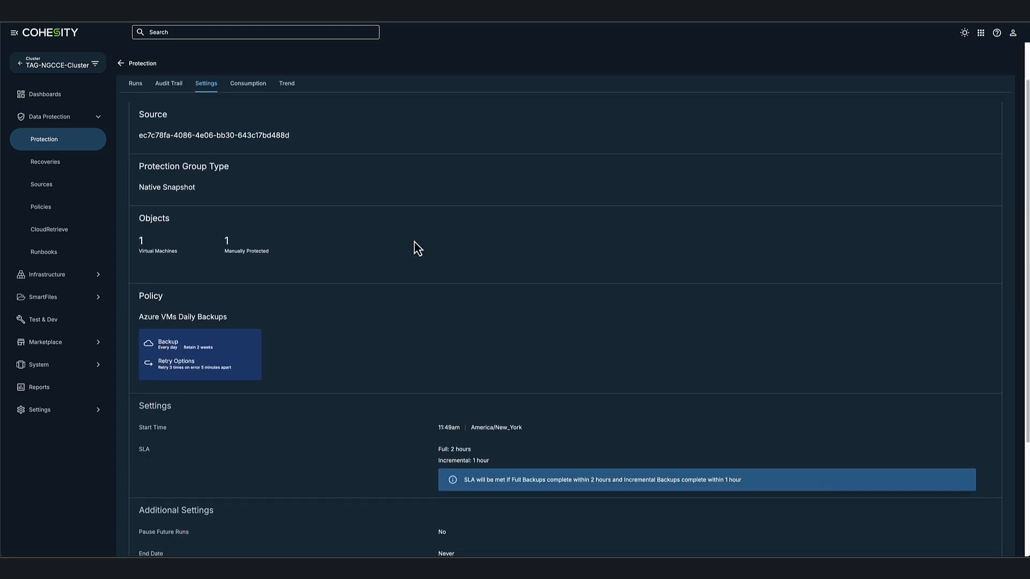
pyautogui.scroll(-1, 415, 242)
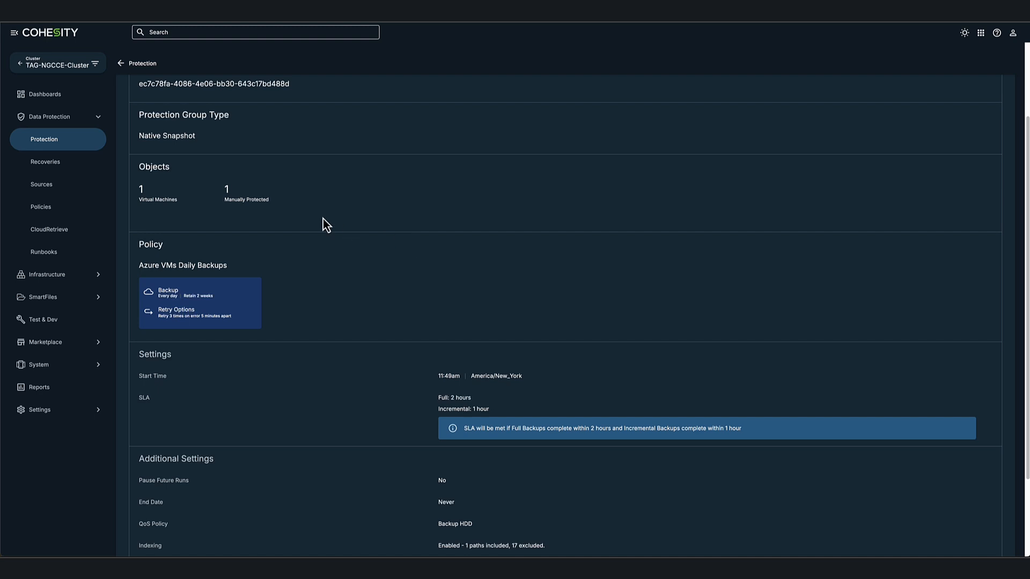
pyautogui.click(152, 199)
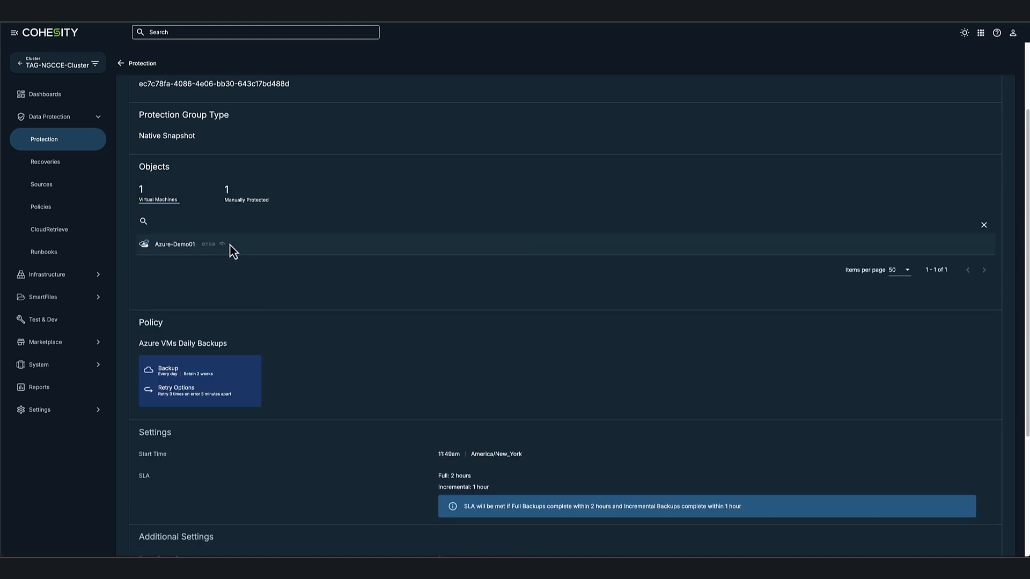
pyautogui.scroll(-1, 264, 274)
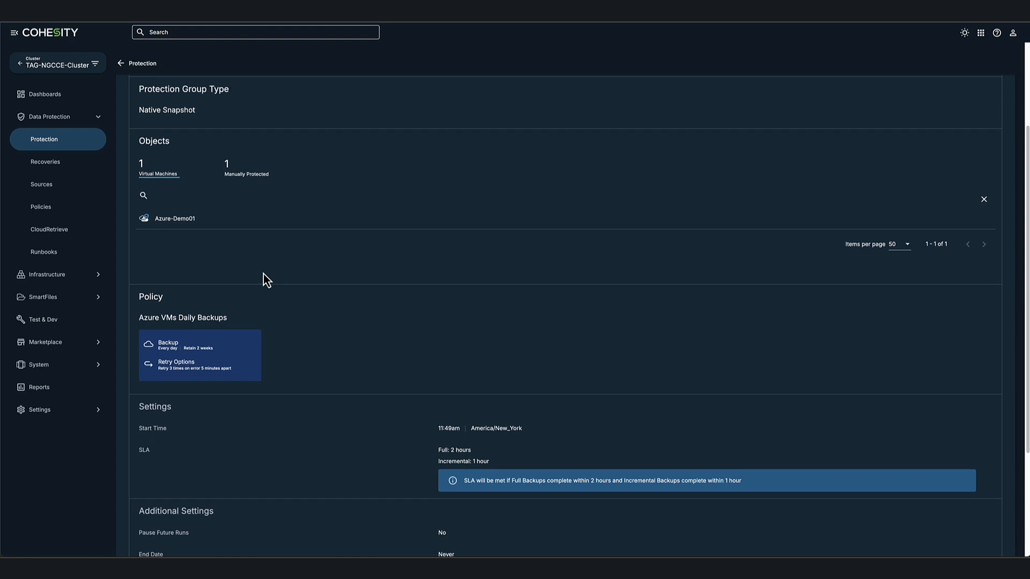
pyautogui.scroll(-1, 330, 320)
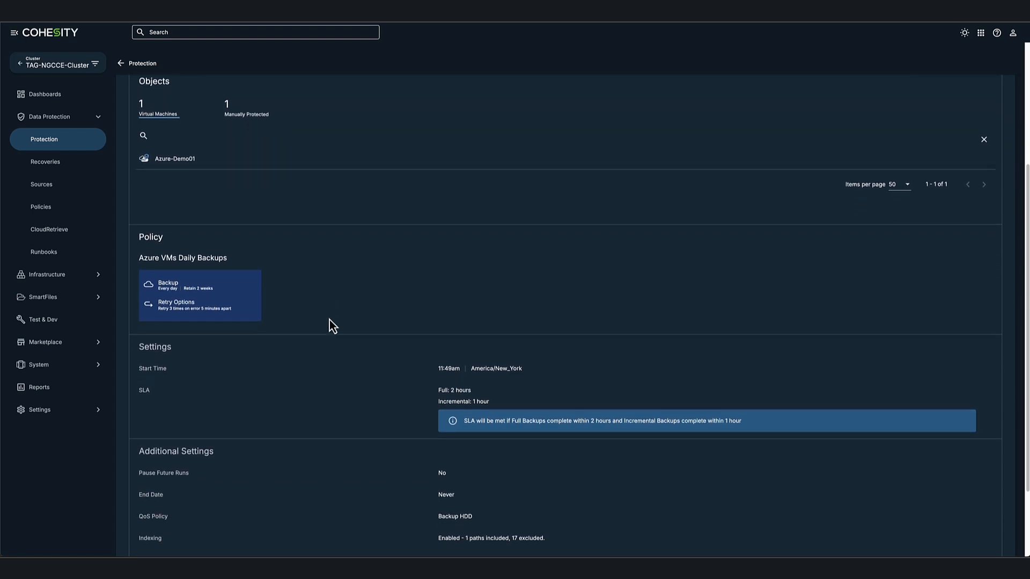
pyautogui.scroll(-1, 329, 320)
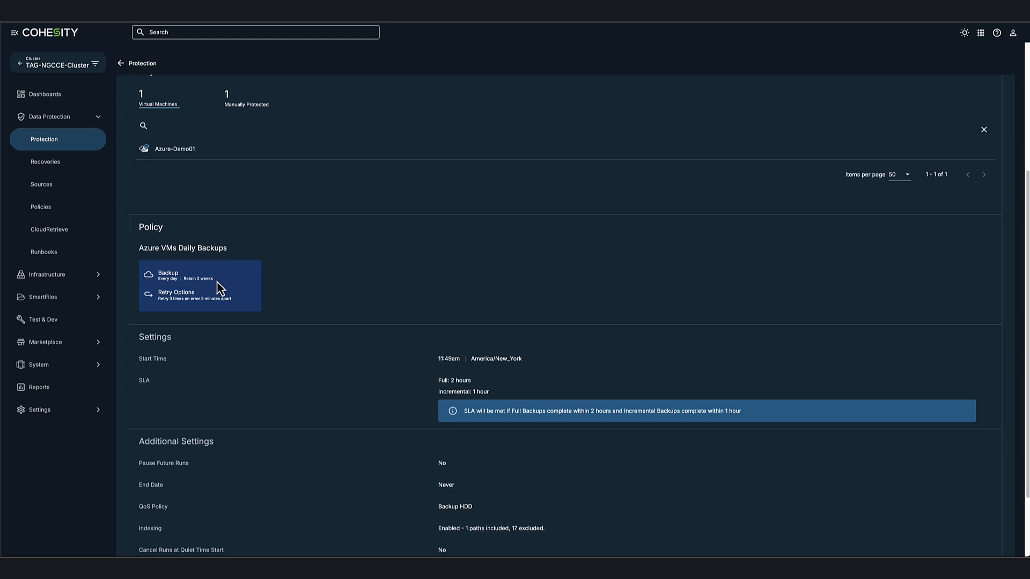
pyautogui.scroll(-2, 308, 356)
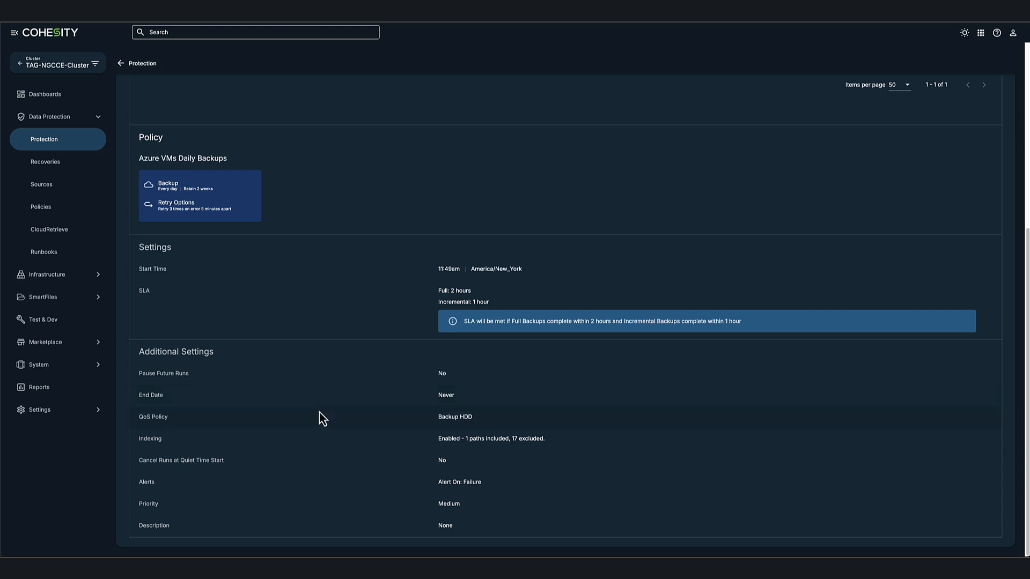
# - Check M365 Users Daily Backups settings (two mailboxes, 7-day retention), then return to Protection
pyautogui.click(76, 152)
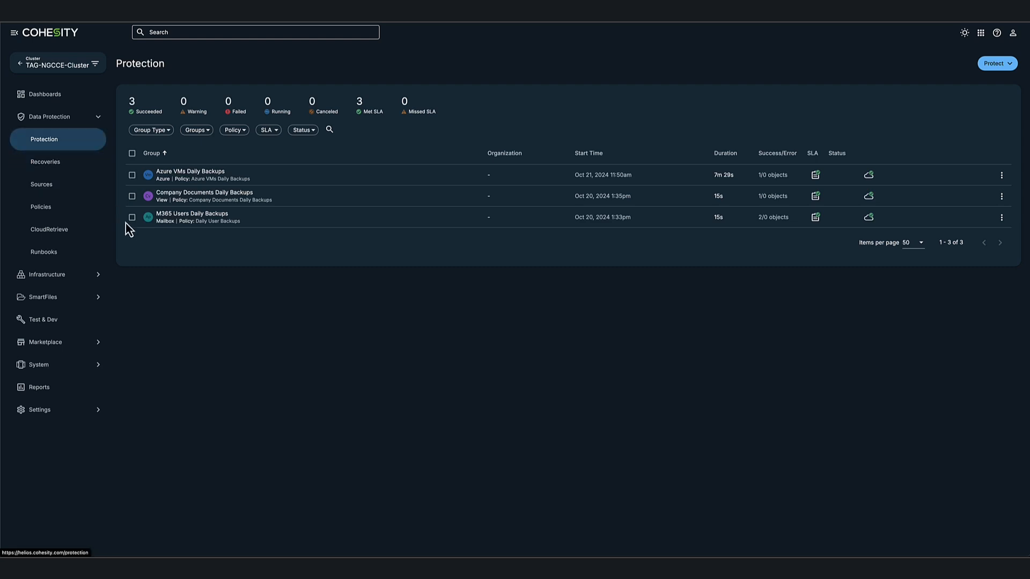
pyautogui.click(178, 217)
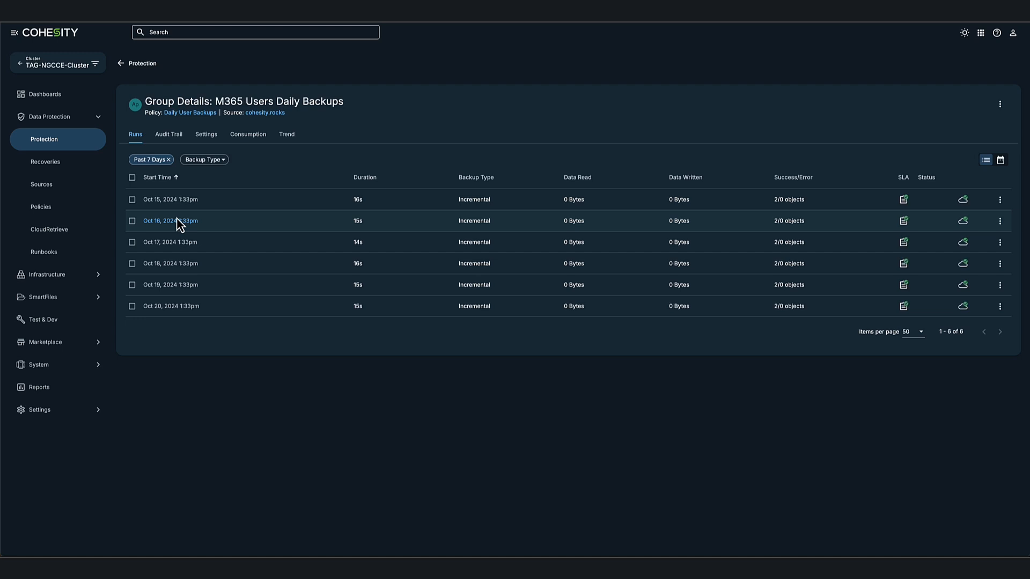
pyautogui.click(203, 134)
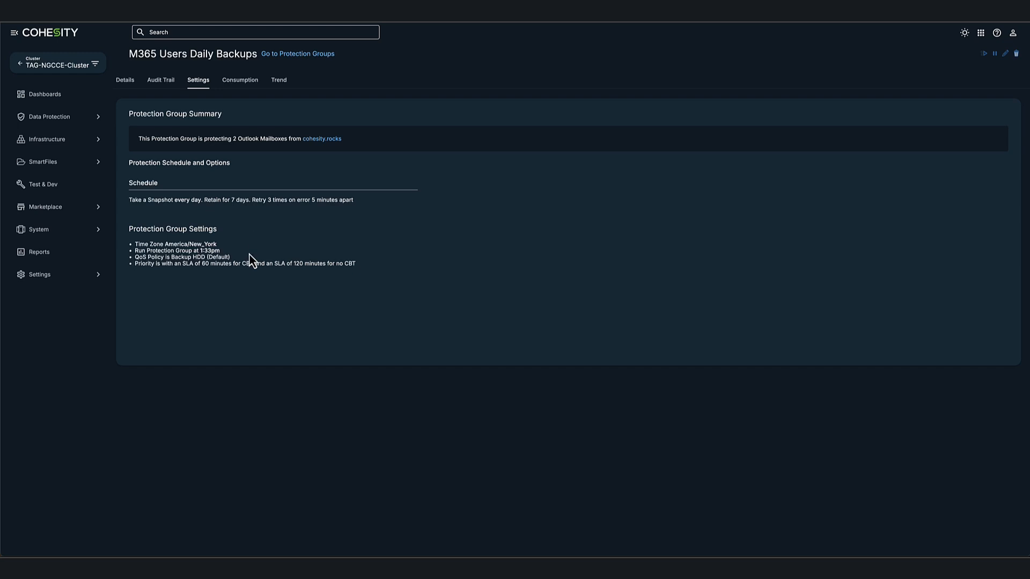
pyautogui.click(83, 124)
pyautogui.click(71, 145)
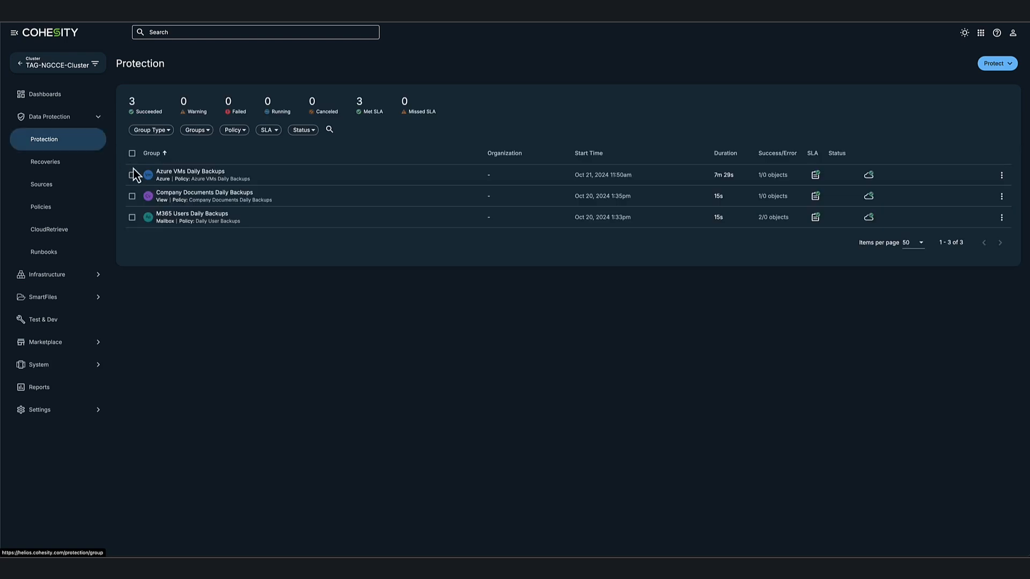
# - Review the Company Documents Daily Backups settings, then go to the Recoveries page
pyautogui.click(193, 194)
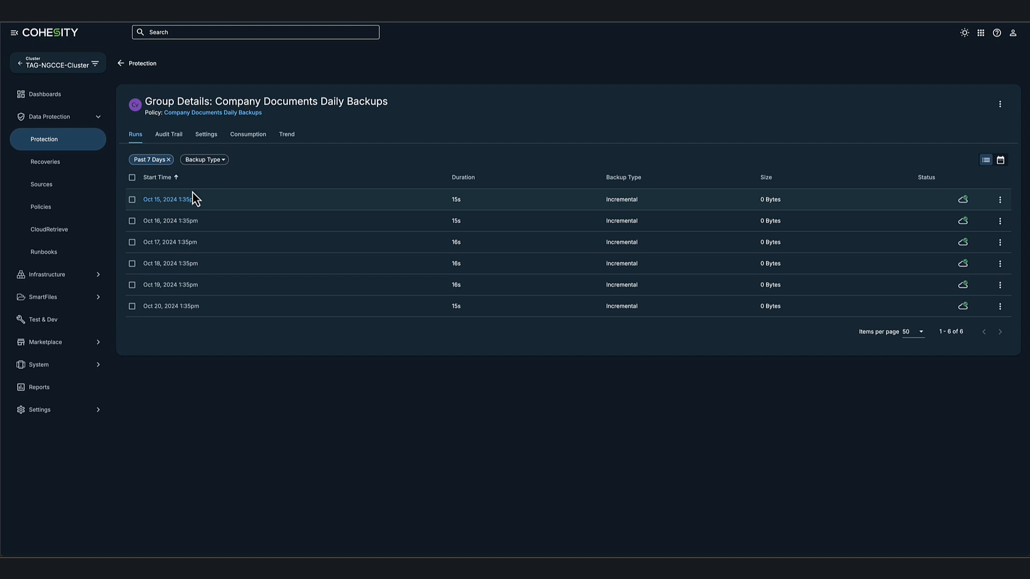
pyautogui.click(207, 135)
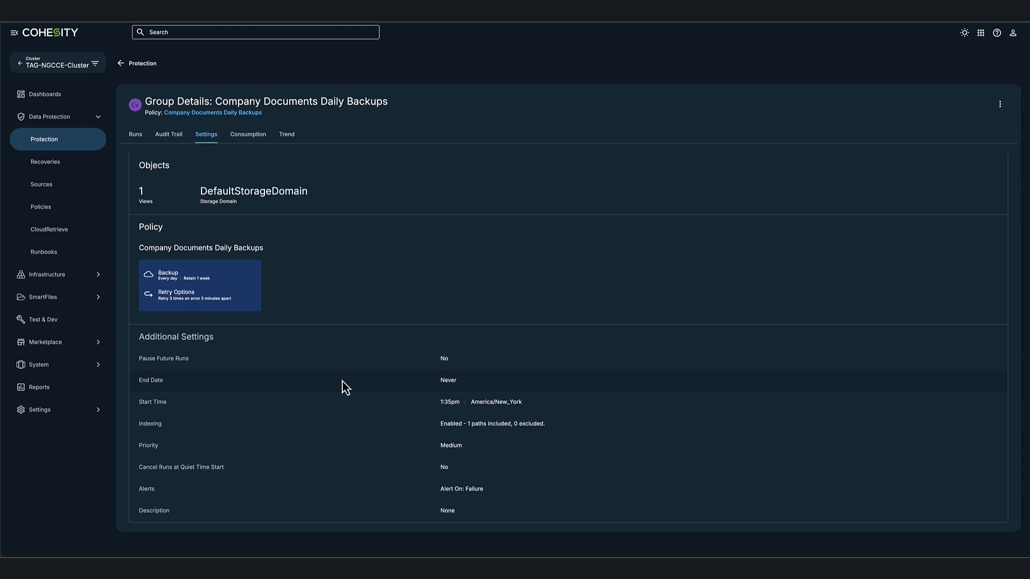
pyautogui.click(84, 164)
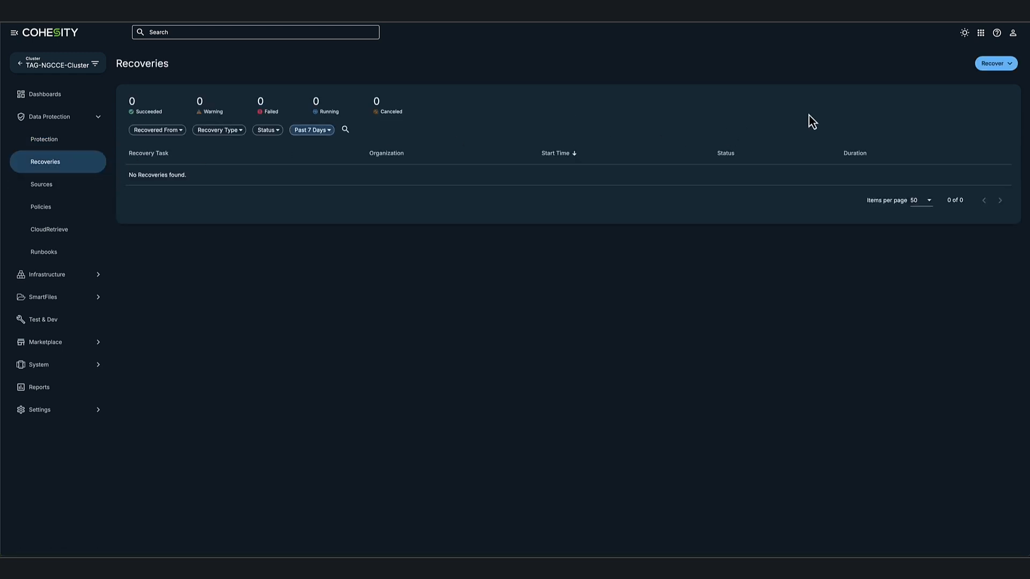
# - Start a Microsoft 365 Mailboxes recovery of Emails & Email Folders
pyautogui.click(1008, 64)
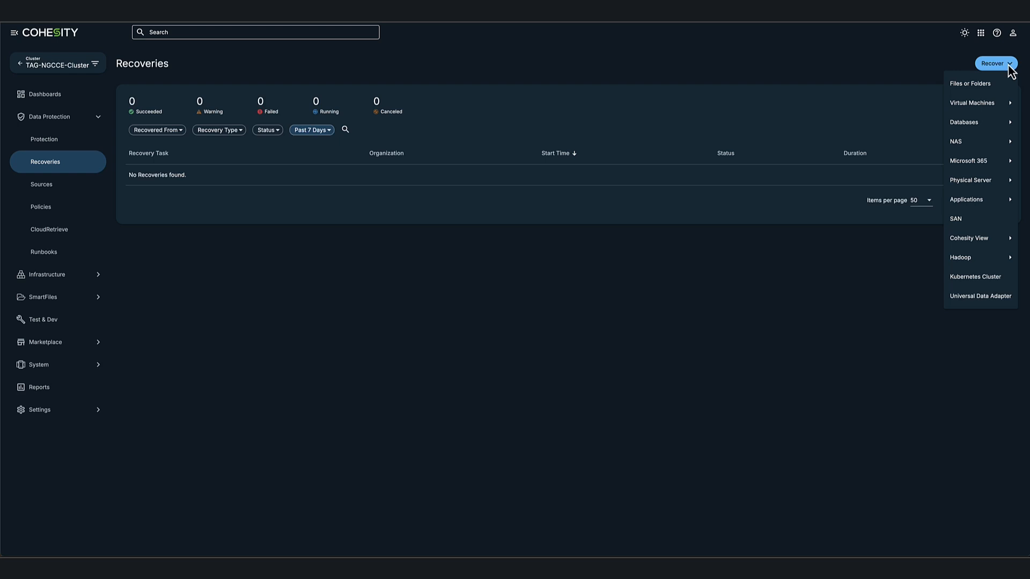
pyautogui.moveTo(991, 163)
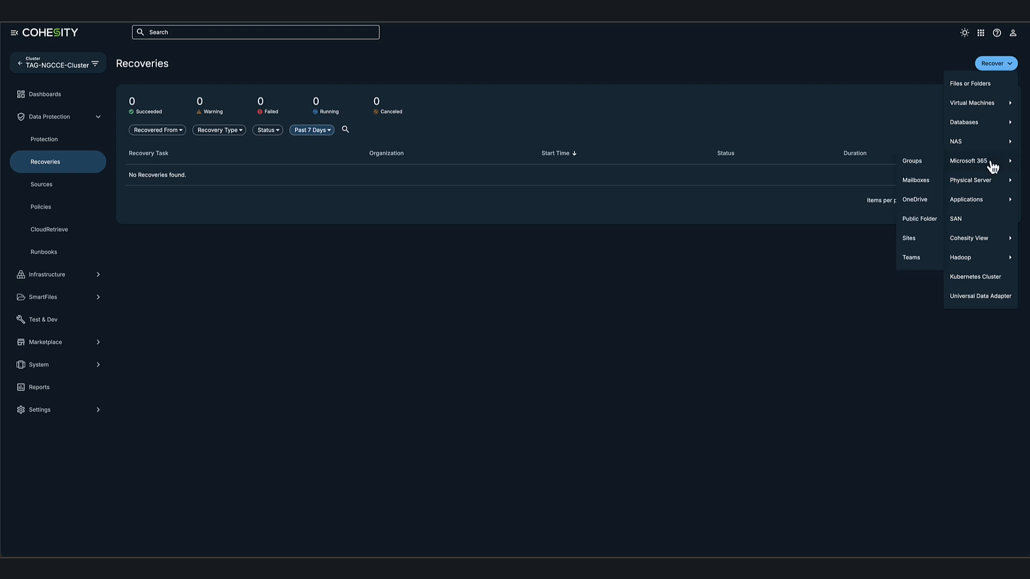
pyautogui.click(919, 183)
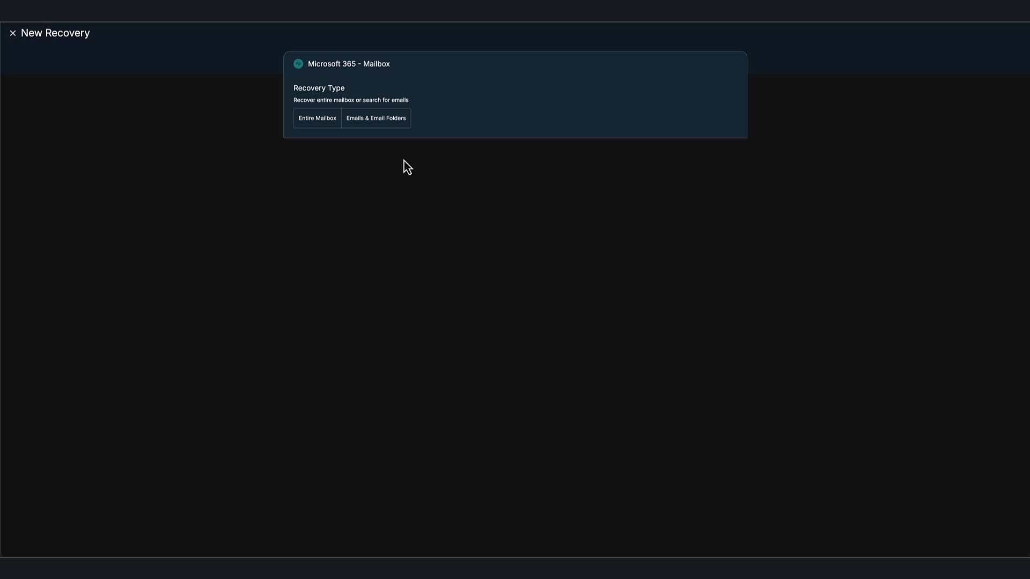
pyautogui.click(395, 120)
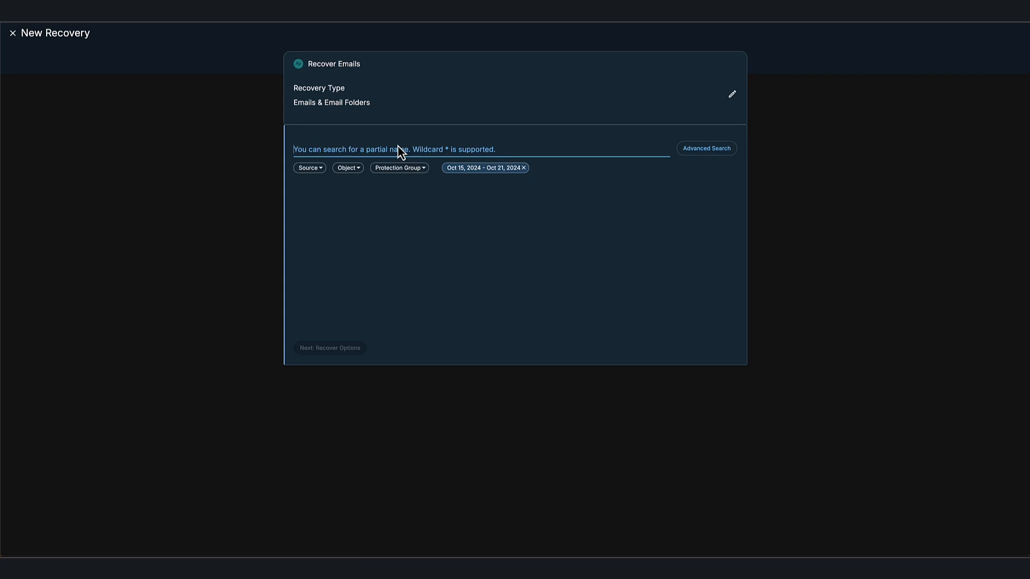
# - Search emails with *, select the Inbox admin email at the Oct 20, 2024 1:33pm point
pyautogui.write('*')
pyautogui.press('Return')
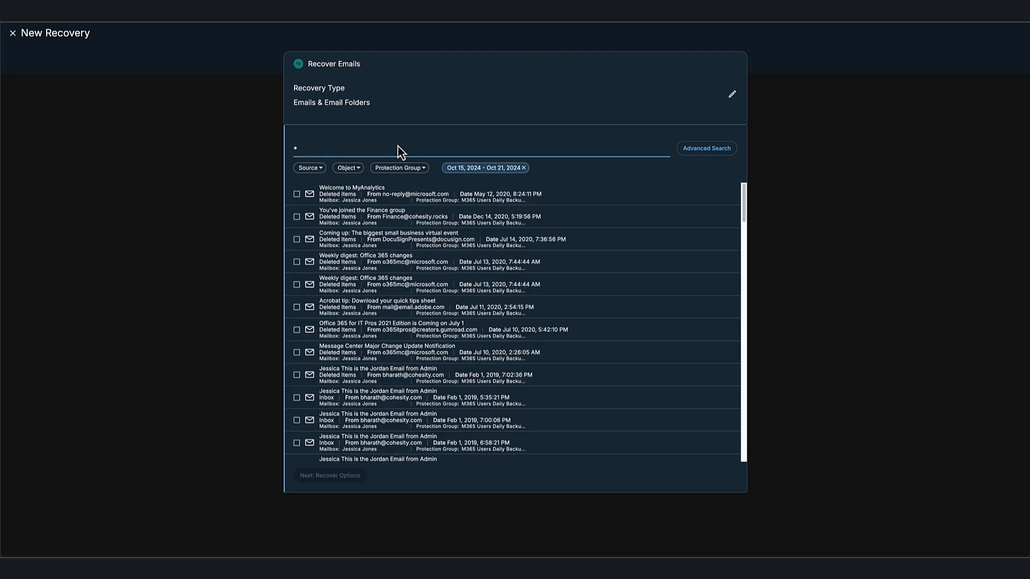
pyautogui.click(296, 422)
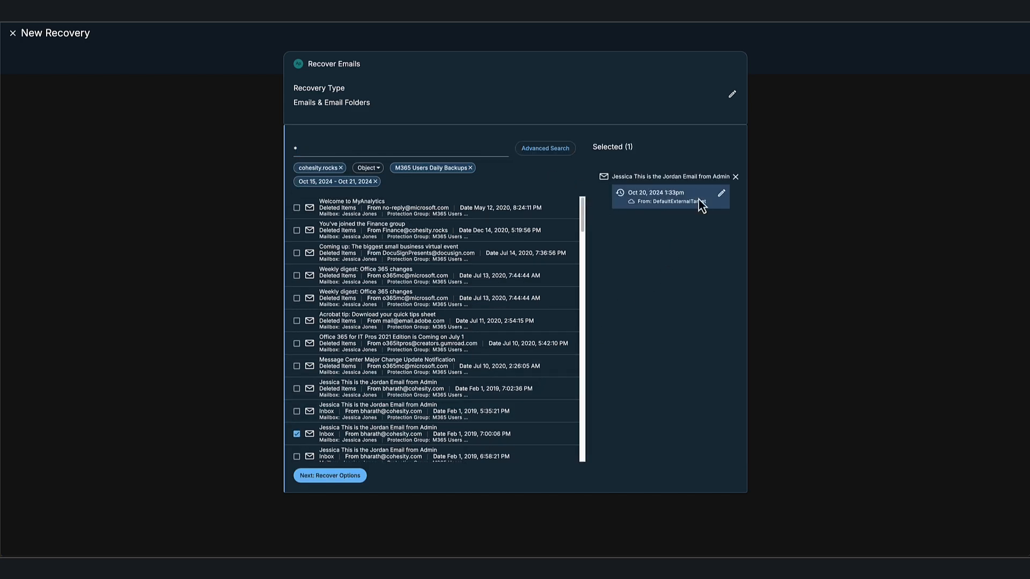
pyautogui.click(721, 194)
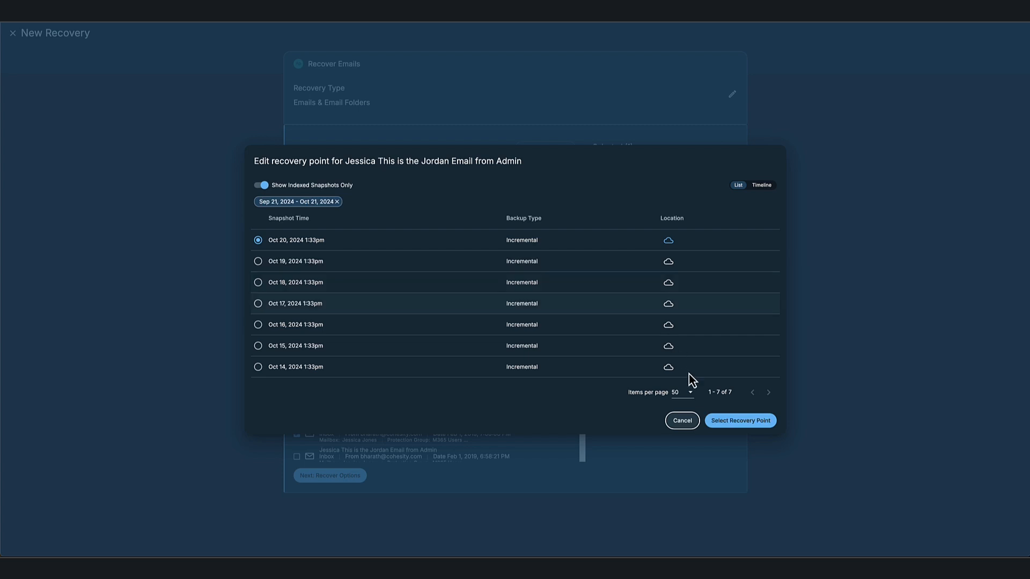
pyautogui.click(725, 423)
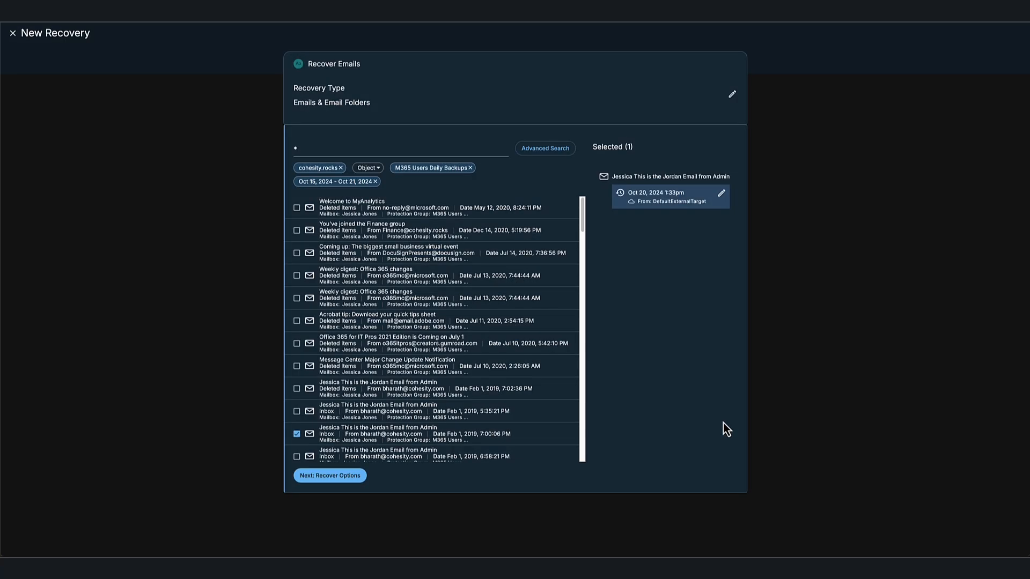
pyautogui.click(338, 476)
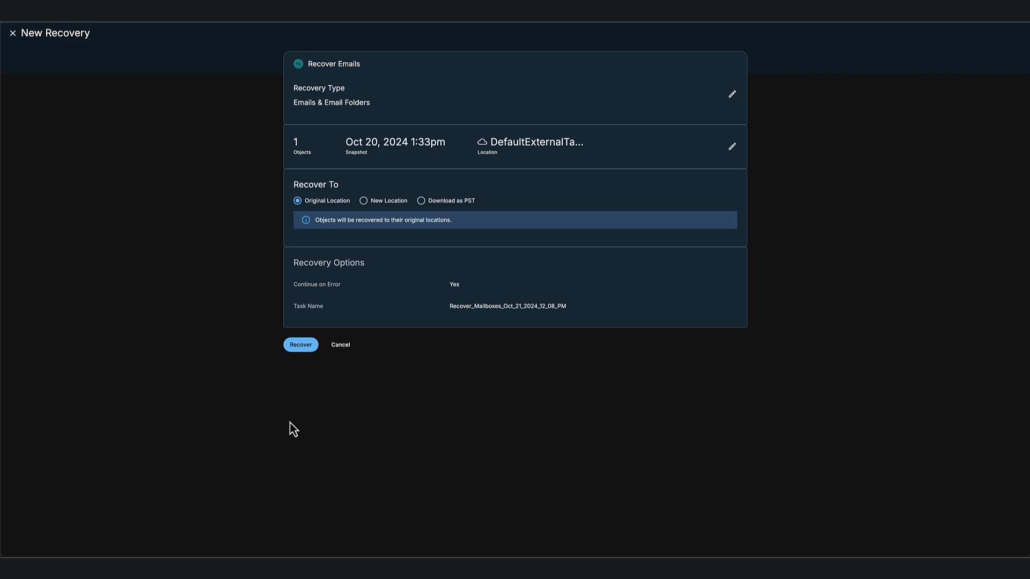
# - Recover the selected email to its Original Location
pyautogui.click(299, 347)
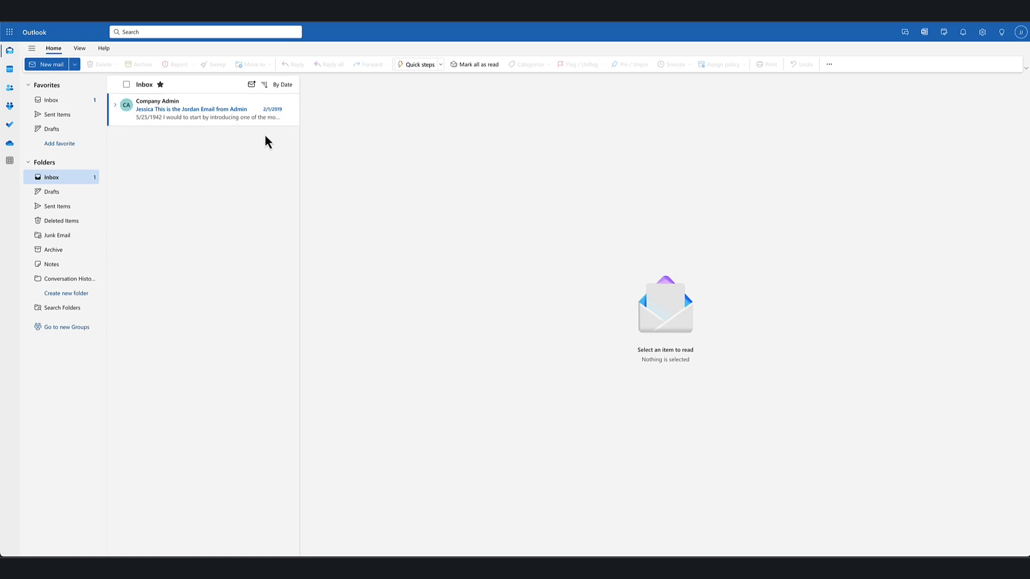
# - Open the restored Company Admin email from the Outlook inbox in the reading pane
pyautogui.click(203, 117)
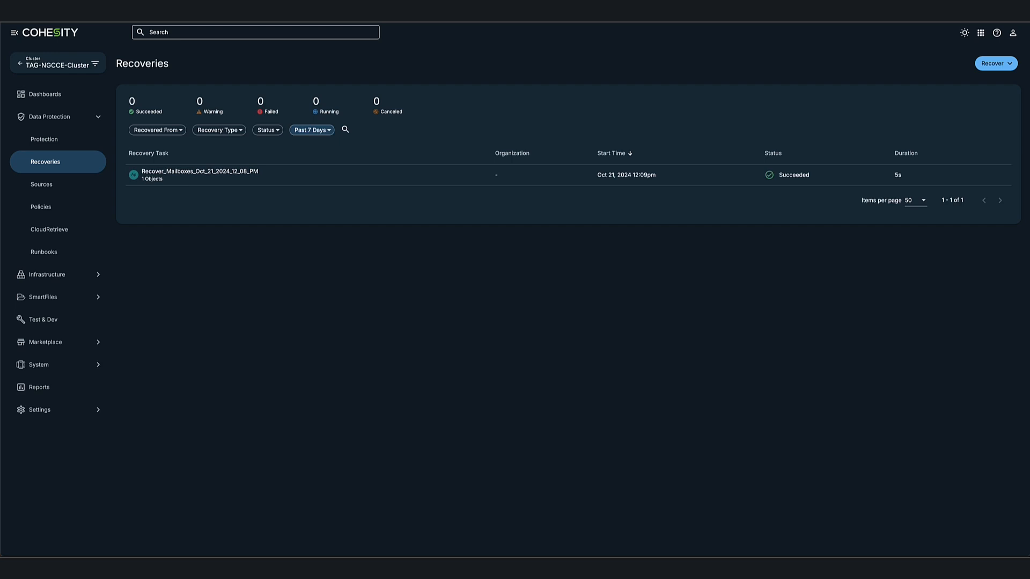
# - Start a virtual machine recovery, search VMs with *, and select Azure-Demo01
pyautogui.click(1011, 68)
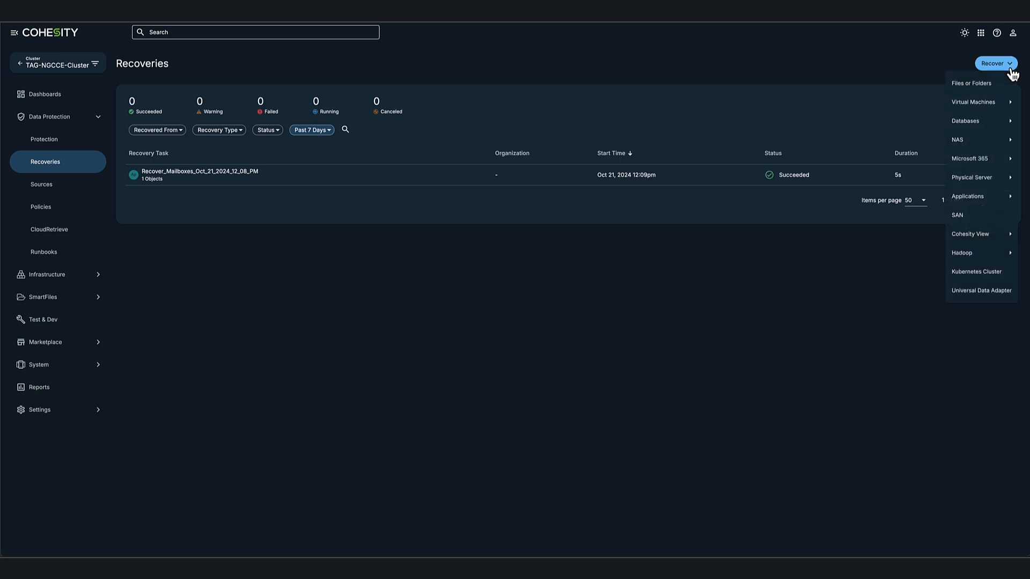
pyautogui.moveTo(977, 106)
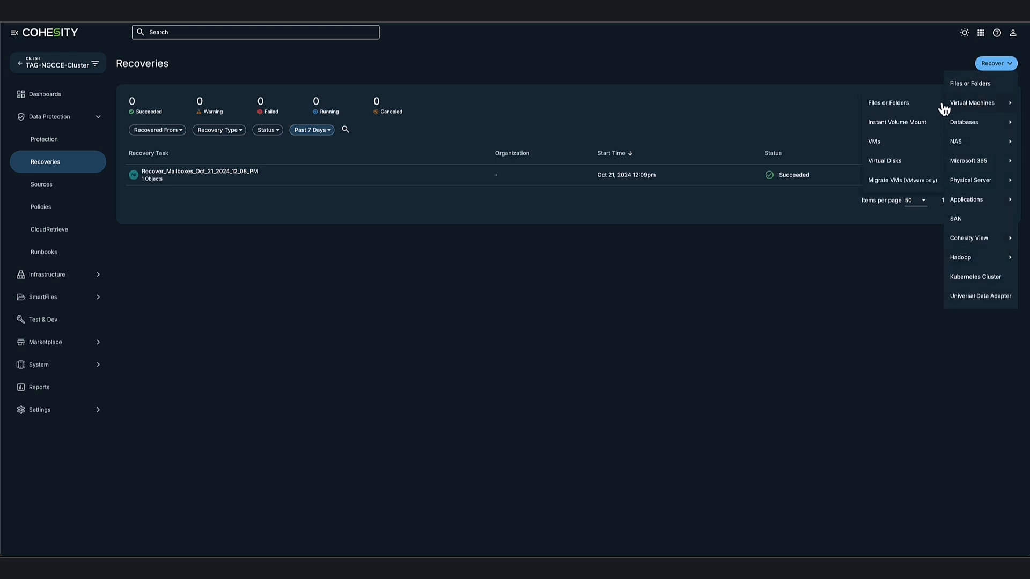
pyautogui.click(893, 142)
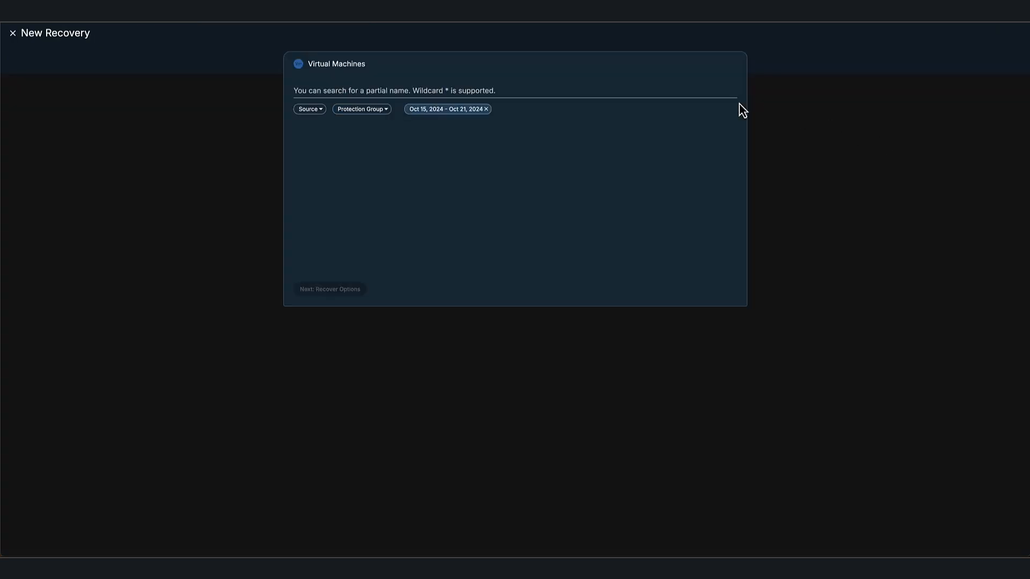
pyautogui.click(678, 91)
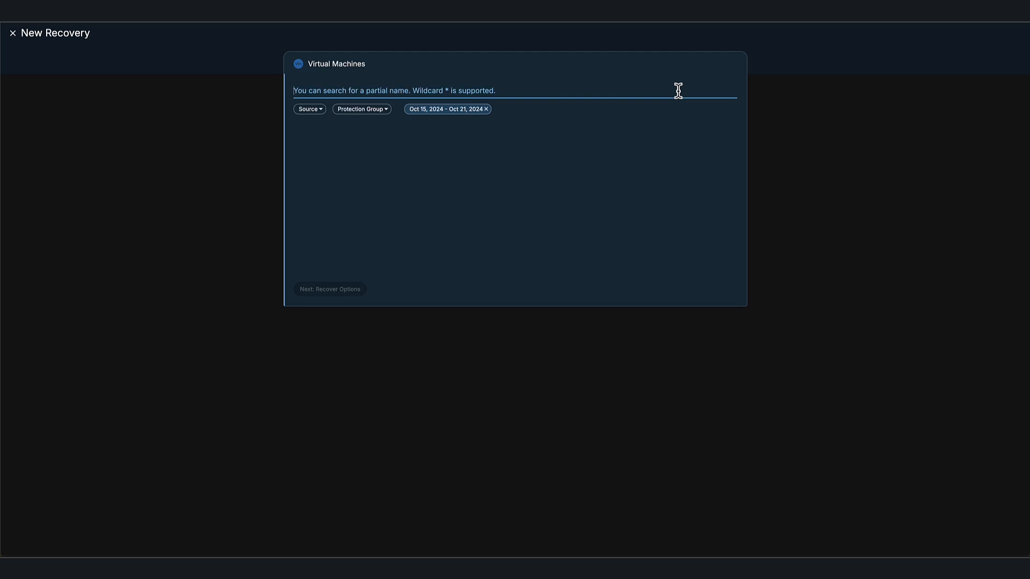
pyautogui.write('*')
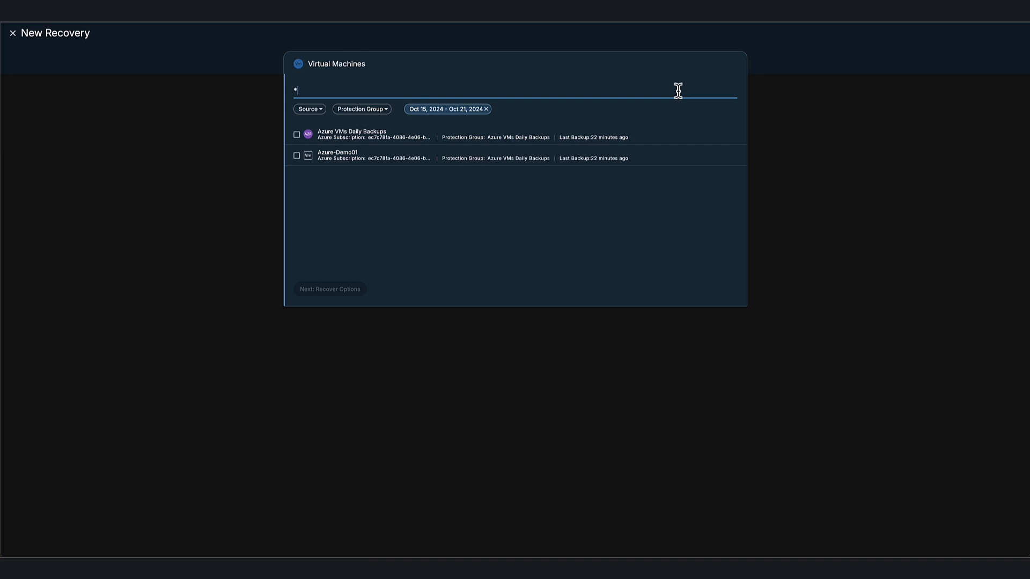
pyautogui.click(297, 156)
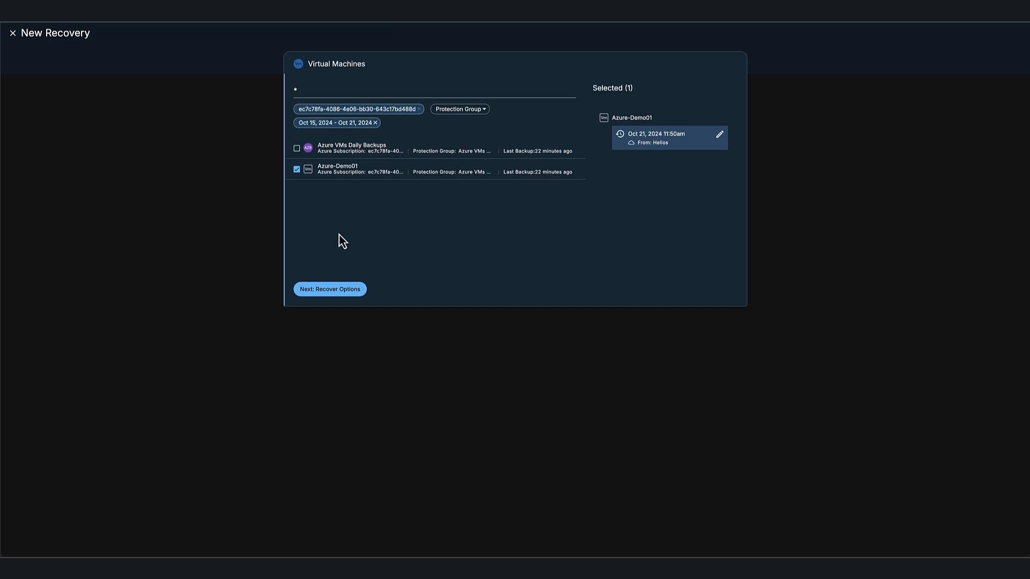
# - Confirm Azure-Demo01's Oct 21, 2024 11:50am recovery point and launch the Recover_Oct_21_2024_12_12_PM task
pyautogui.click(721, 136)
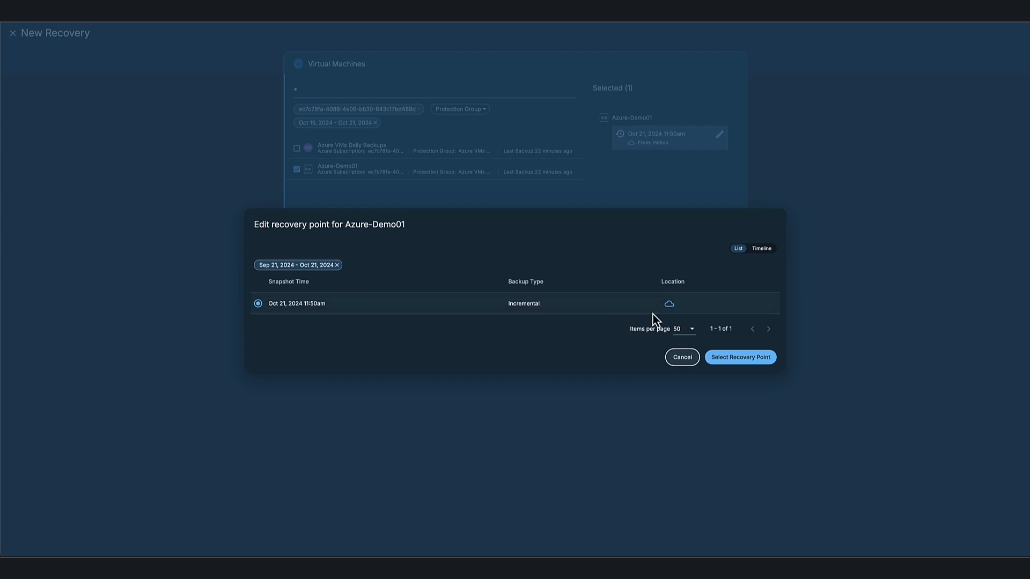
pyautogui.click(727, 359)
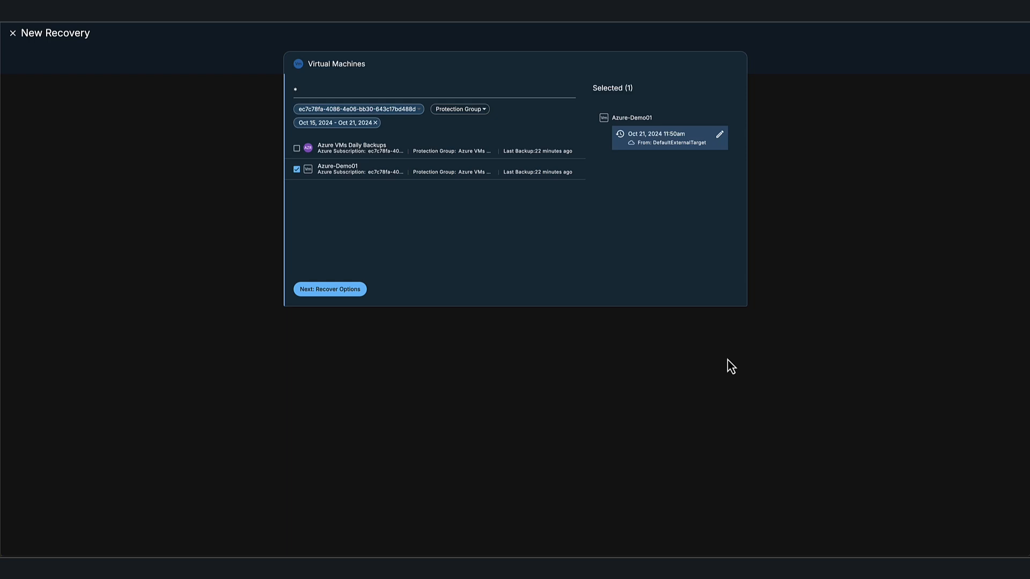
pyautogui.click(342, 293)
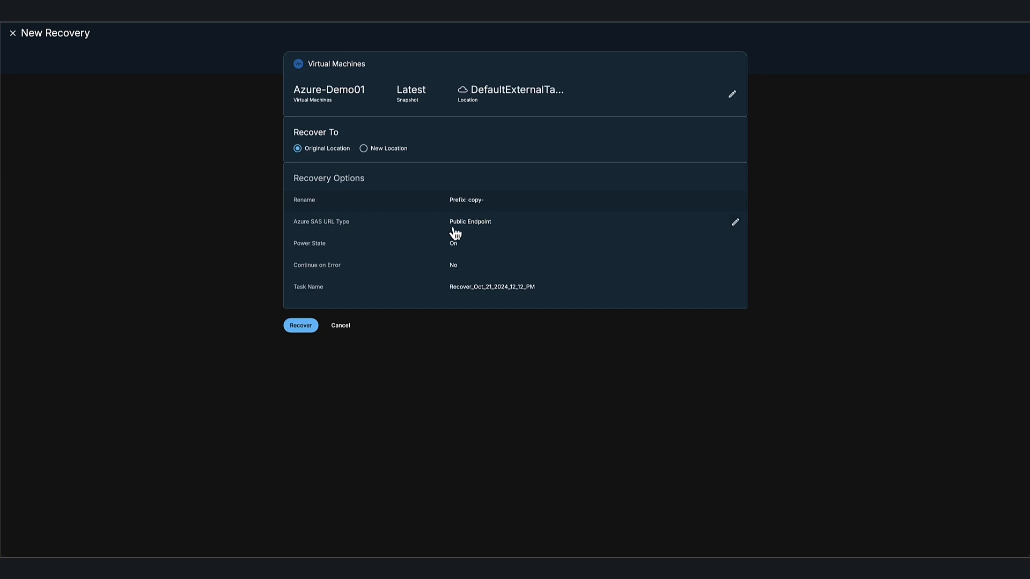
pyautogui.click(299, 327)
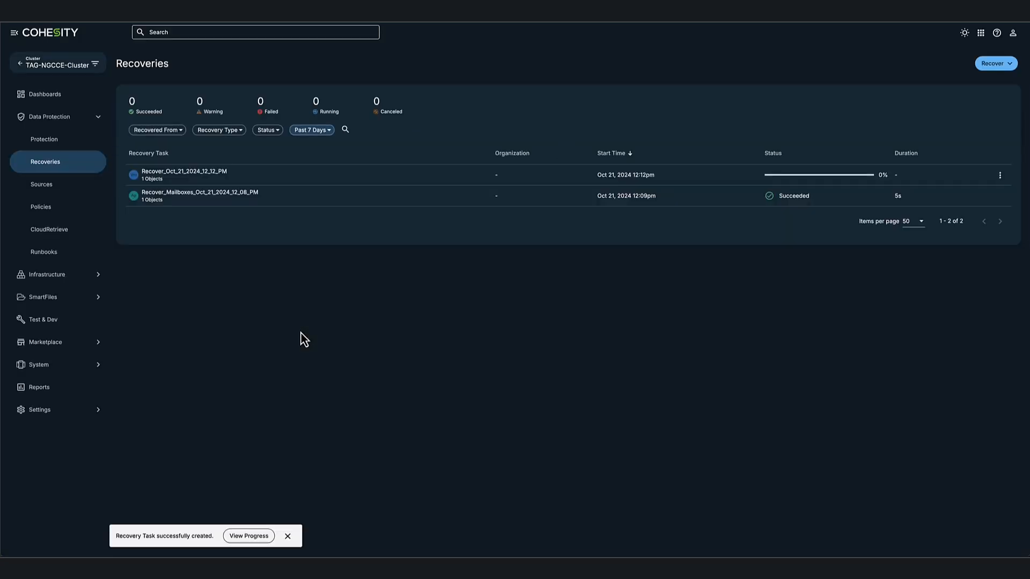